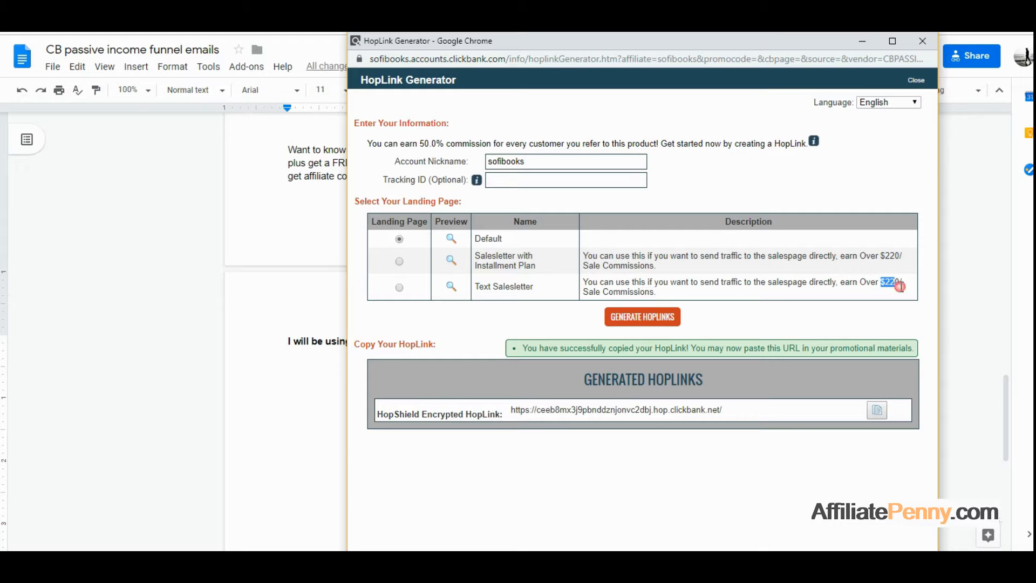
# - Select the Text Salesletter landing page for the HopLink and preview its sales page
pyautogui.click(400, 287)
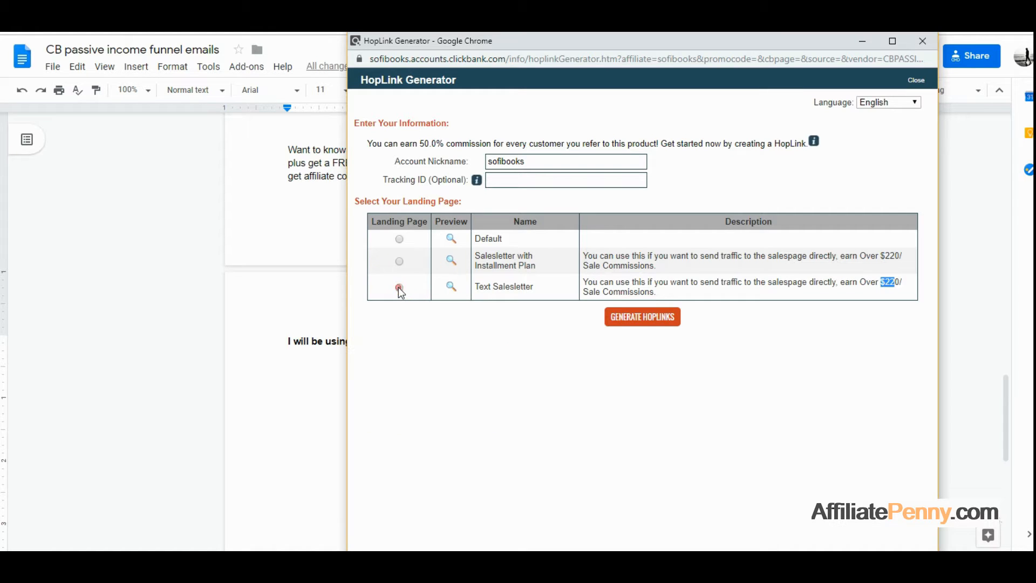
pyautogui.click(451, 287)
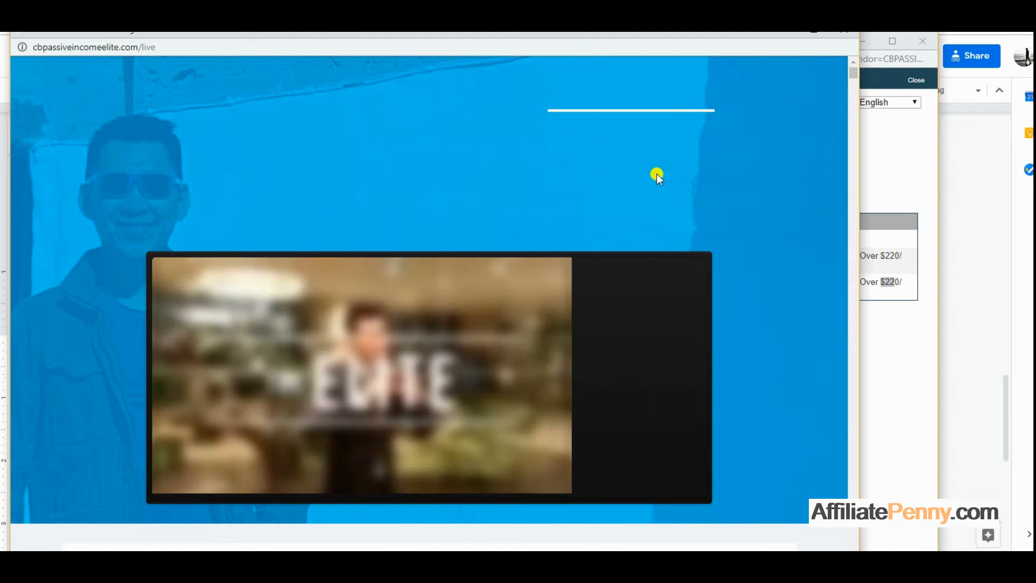
pyautogui.scroll(-3, 656, 173)
pyautogui.scroll(-10, 656, 174)
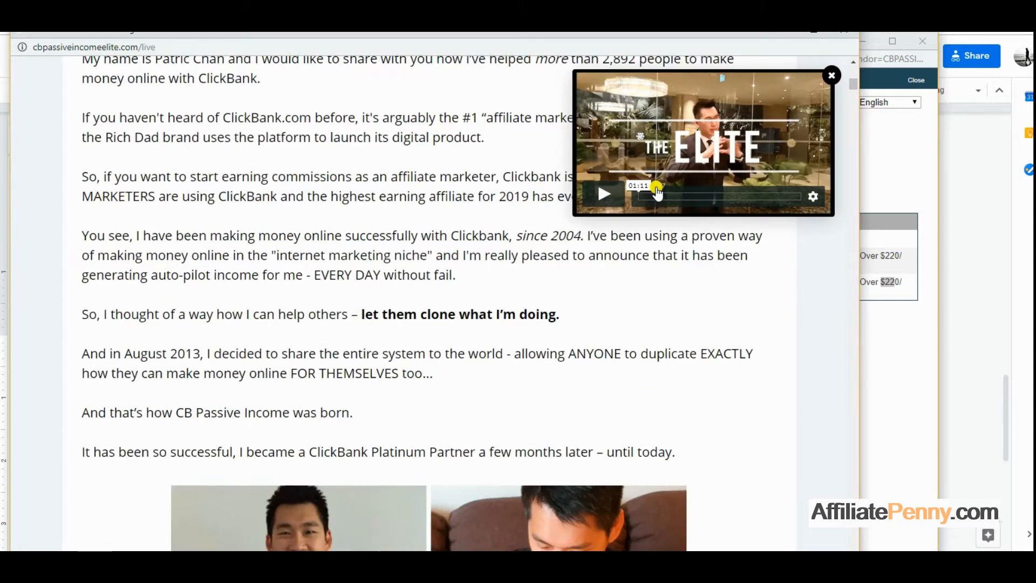
pyautogui.scroll(-15, 656, 187)
pyautogui.scroll(-13, 657, 193)
pyautogui.scroll(9, 657, 193)
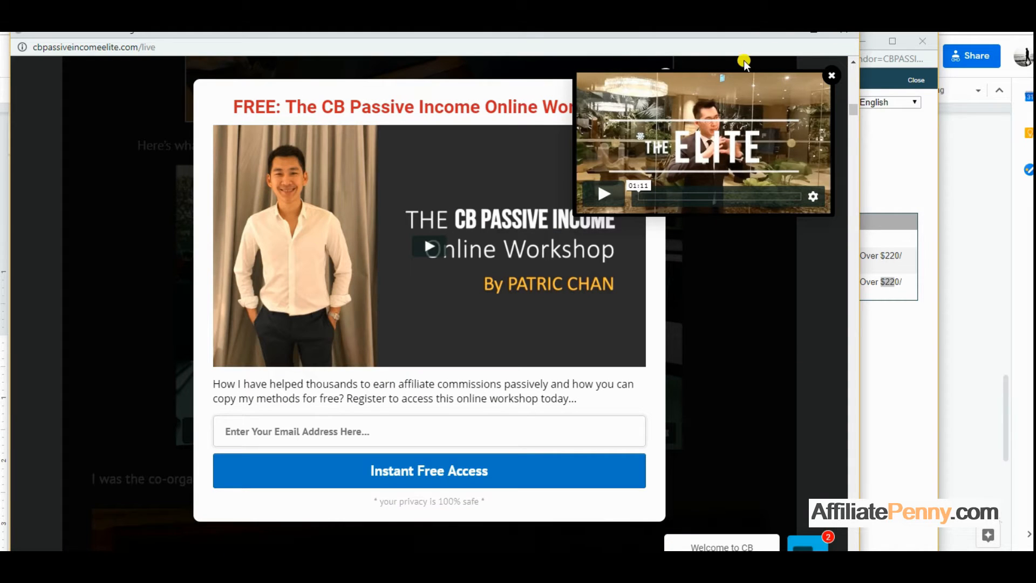
pyautogui.click(846, 34)
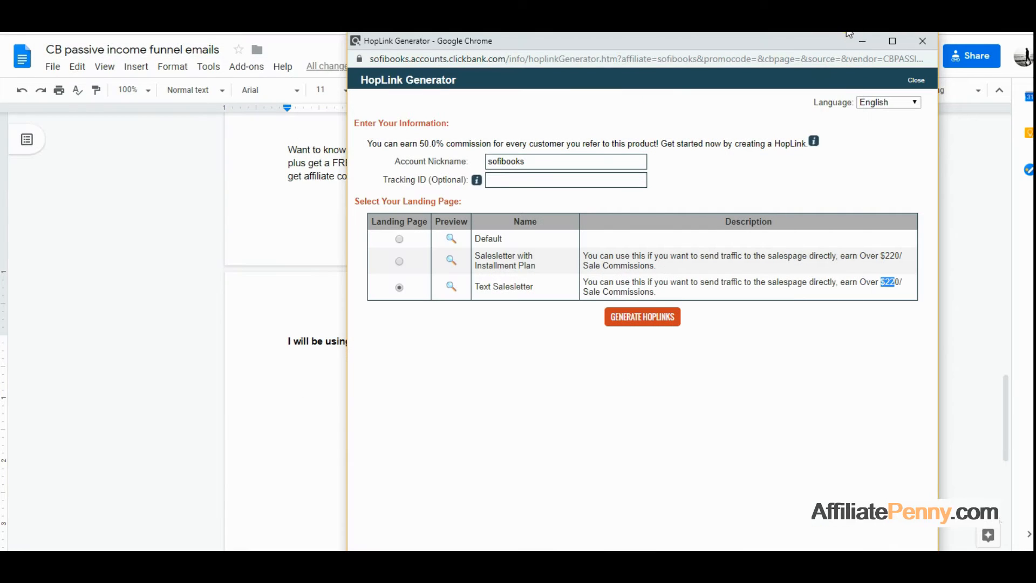
# - Generate the HopLink for the Text Salesletter landing page and copy the encrypted link
pyautogui.click(656, 317)
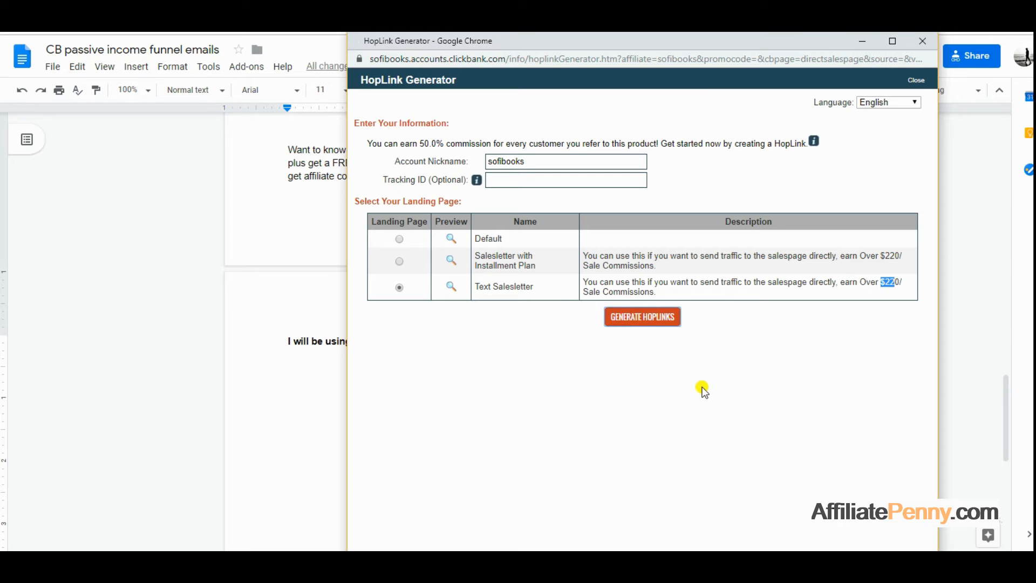
pyautogui.doubleClick(512, 409)
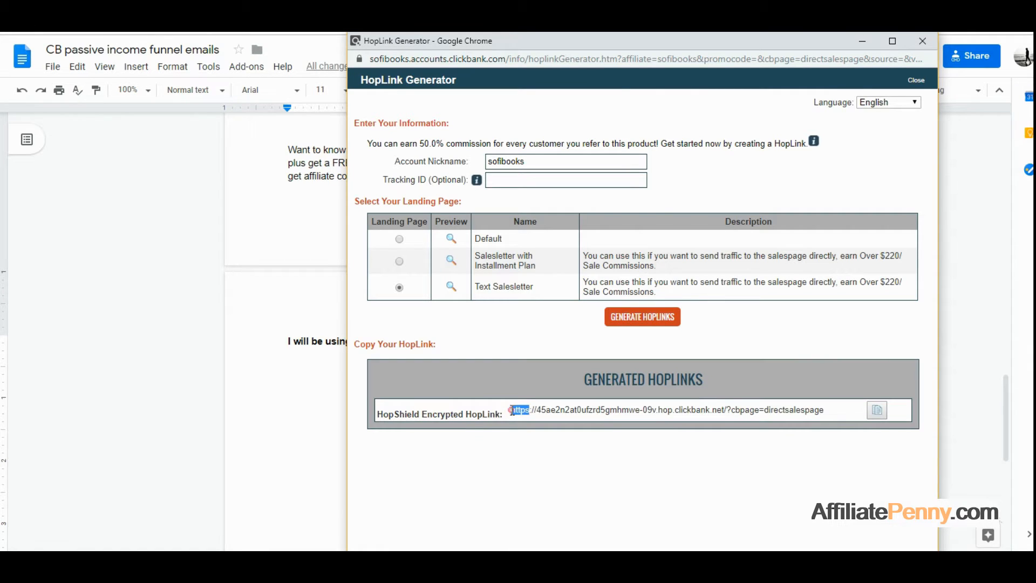
pyautogui.tripleClick(553, 412)
pyautogui.hotkey('ctrl', 'c')
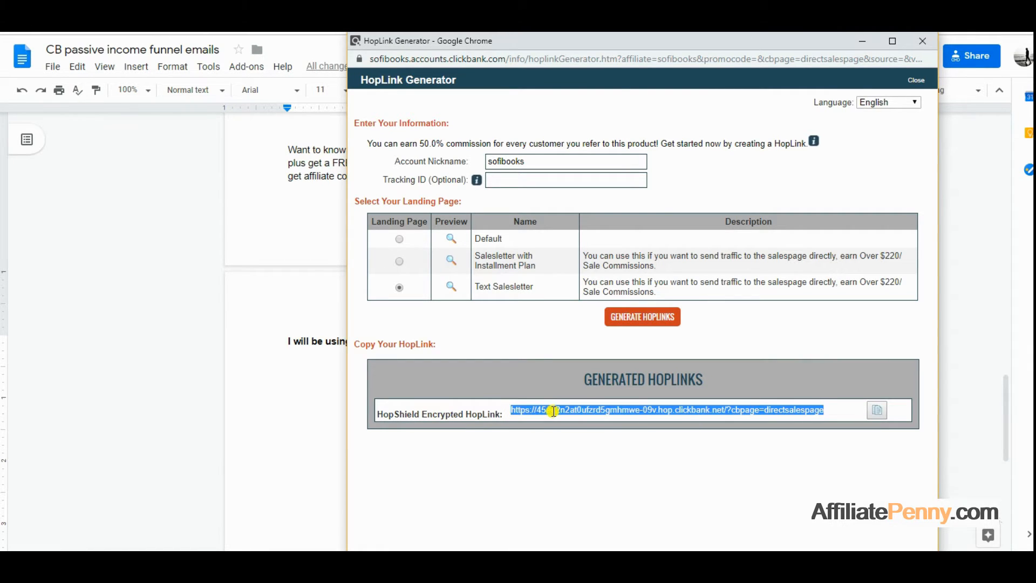
# - Switch to the funnel emails Google Doc and add "I will be using this as an offer on my opt in page" followed by the copied HopLink
pyautogui.hotkey('alt', 'Tab')
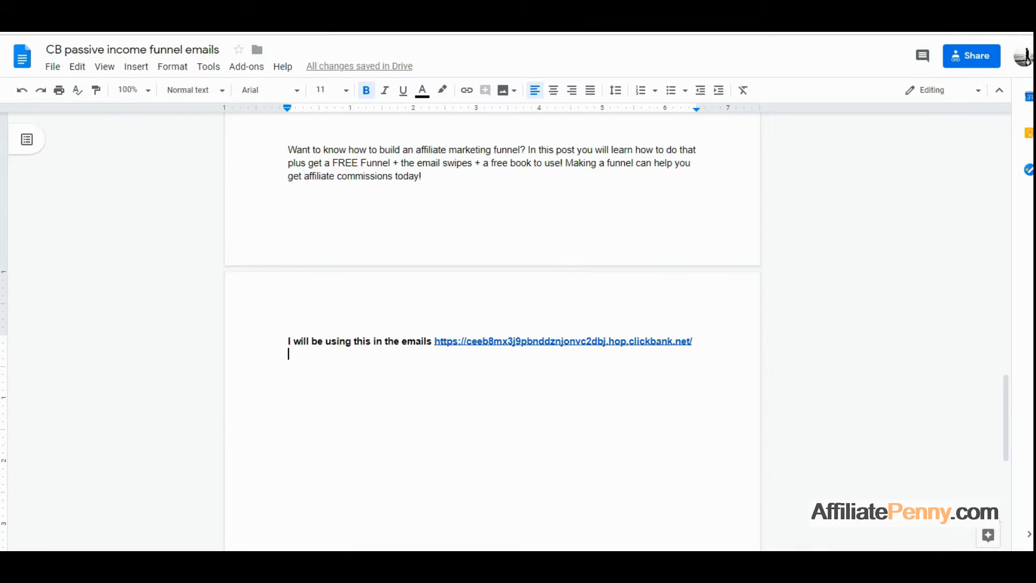
pyautogui.press('Return')
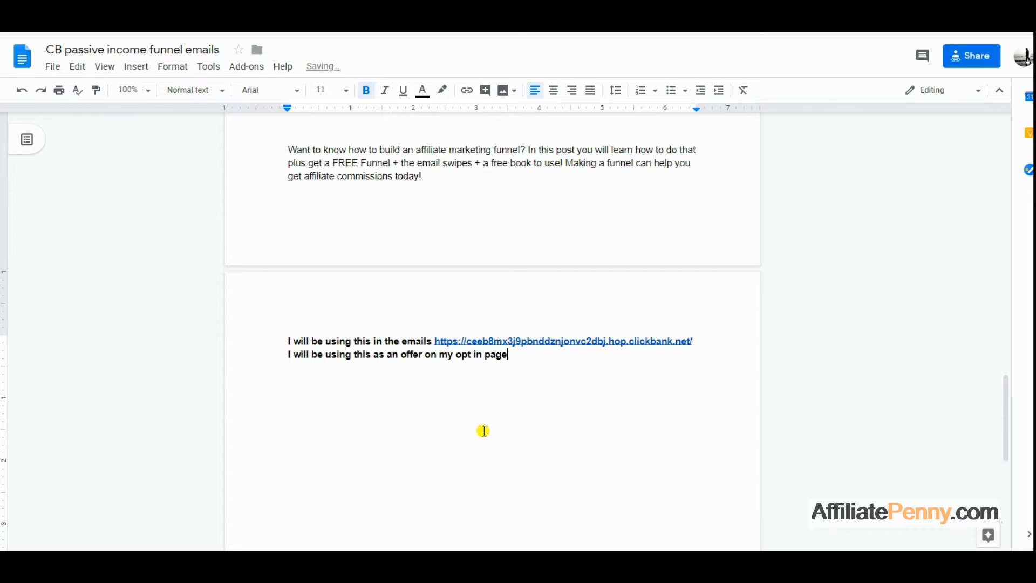
pyautogui.hotkey('ctrl', 'v')
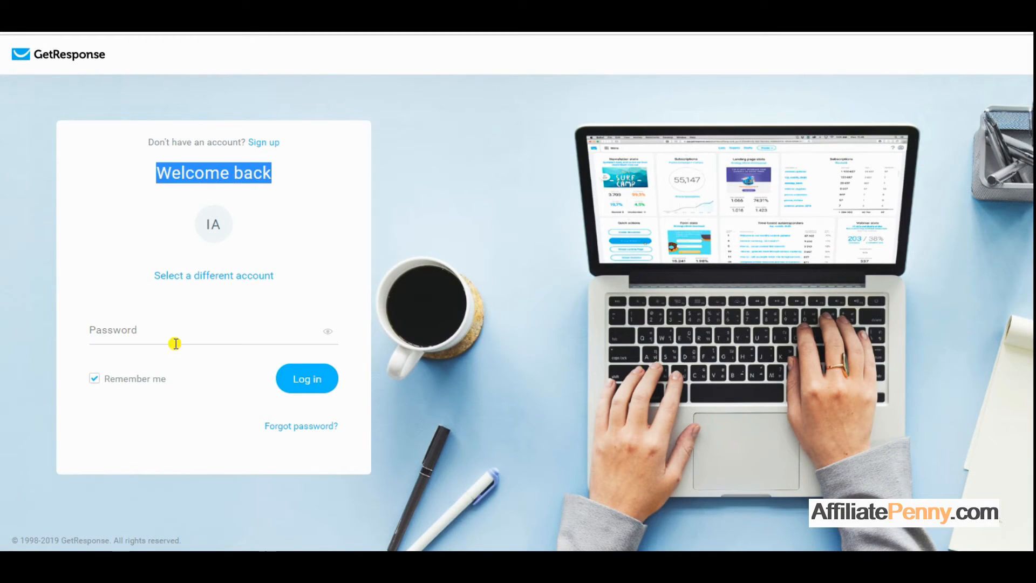
# - Enter the account password and log in to GetResponse
pyautogui.click(174, 339)
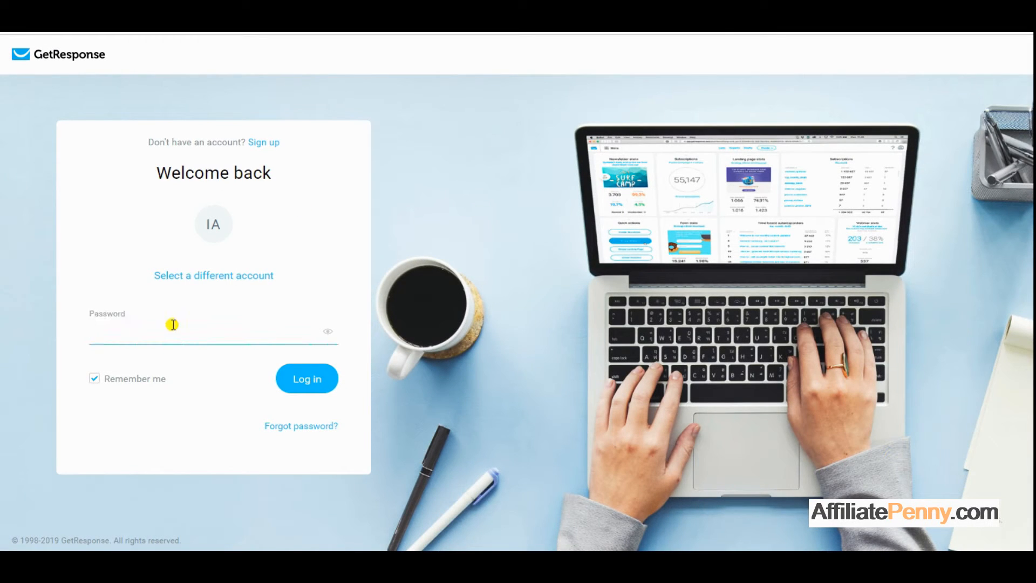
pyautogui.hotkey('ctrl', 'v')
pyautogui.click(301, 377)
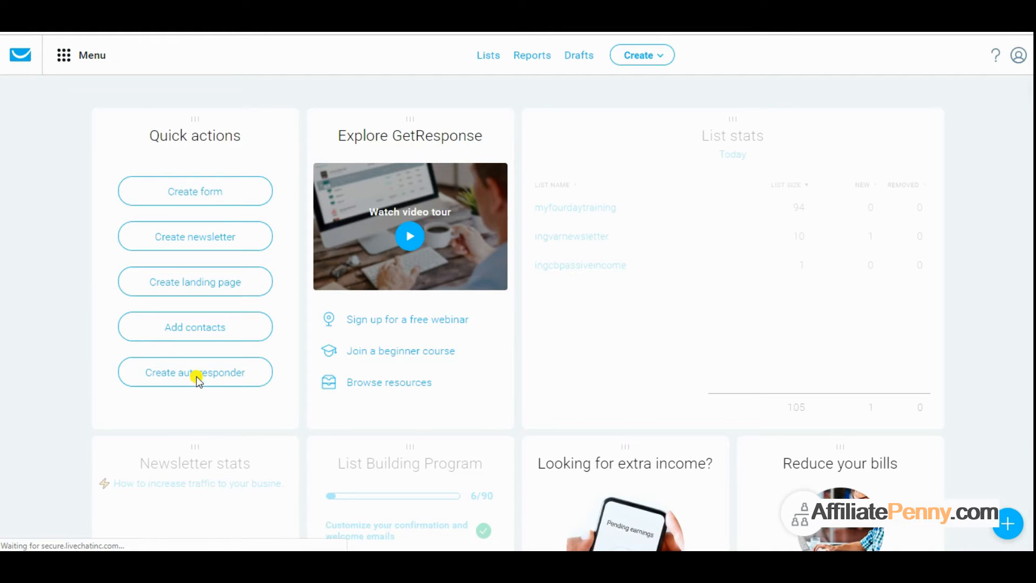
# - Create a new contact list named cbpassiveincomedemo
pyautogui.click(193, 190)
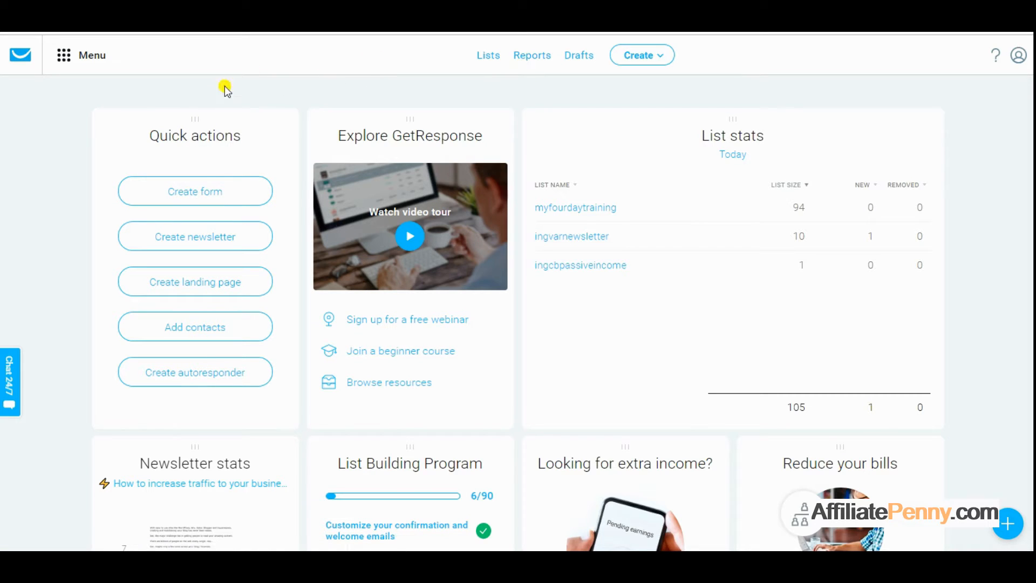
pyautogui.click(487, 55)
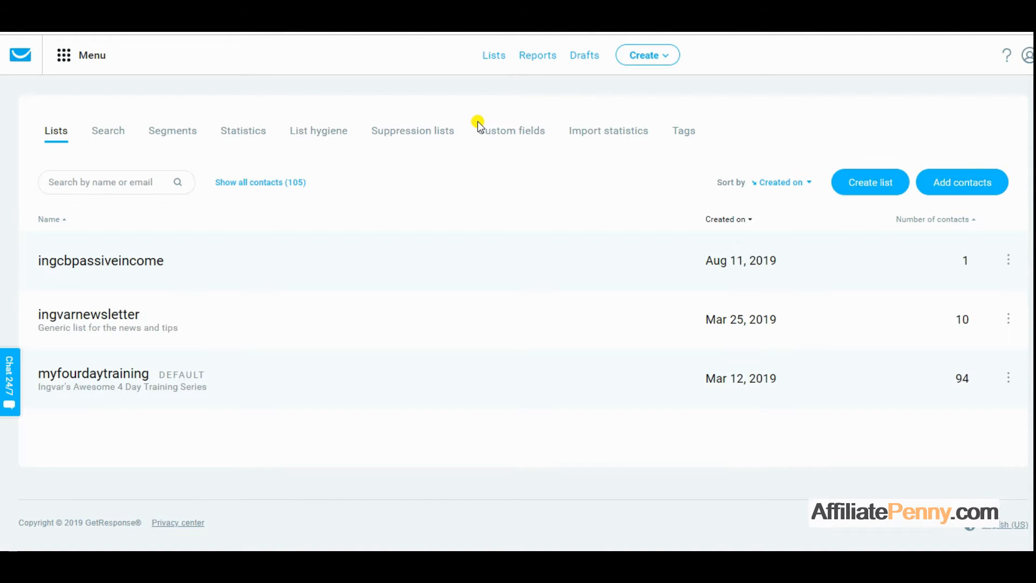
pyautogui.click(867, 183)
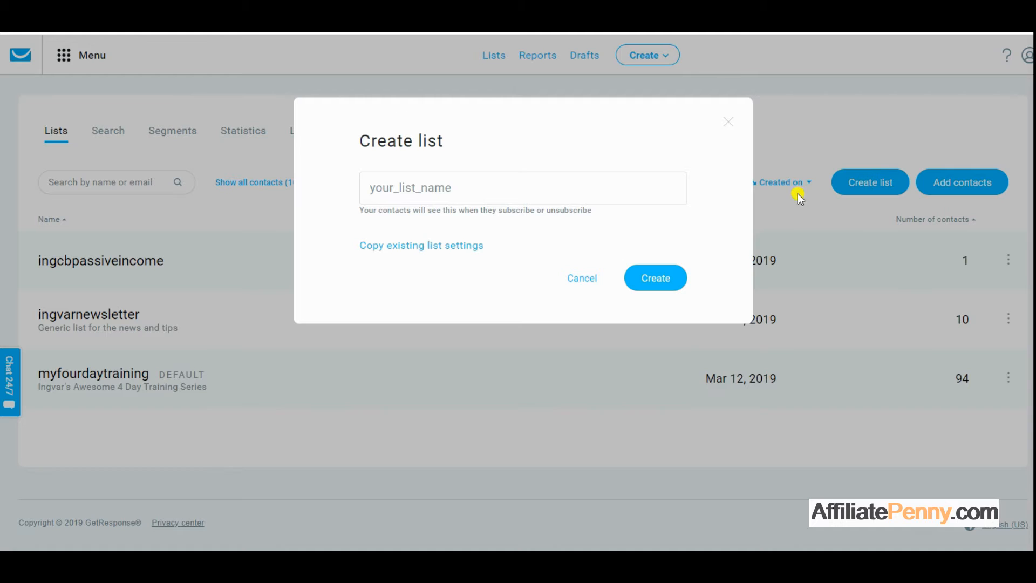
pyautogui.click(547, 191)
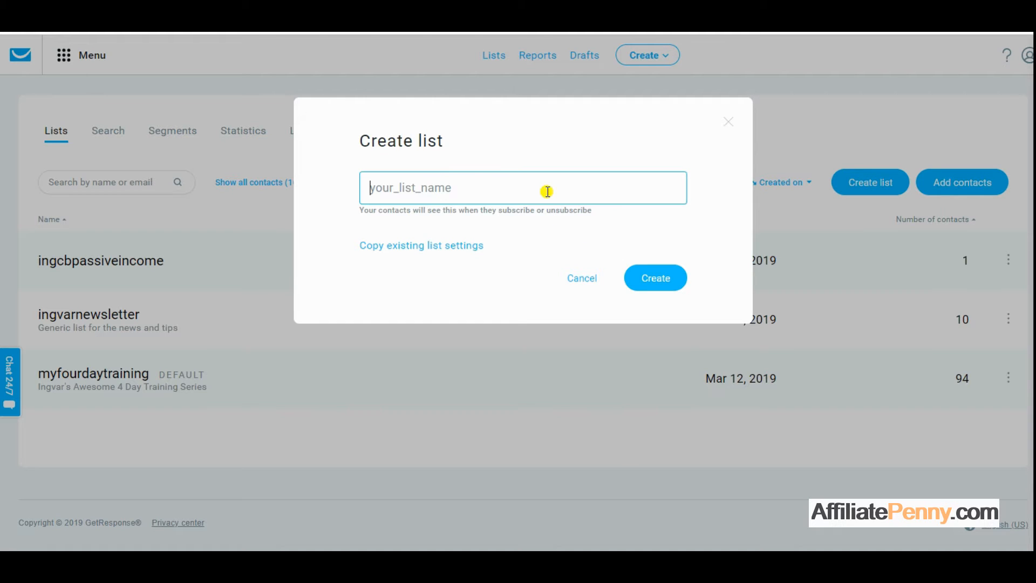
pyautogui.write('cbpassiveincomed')
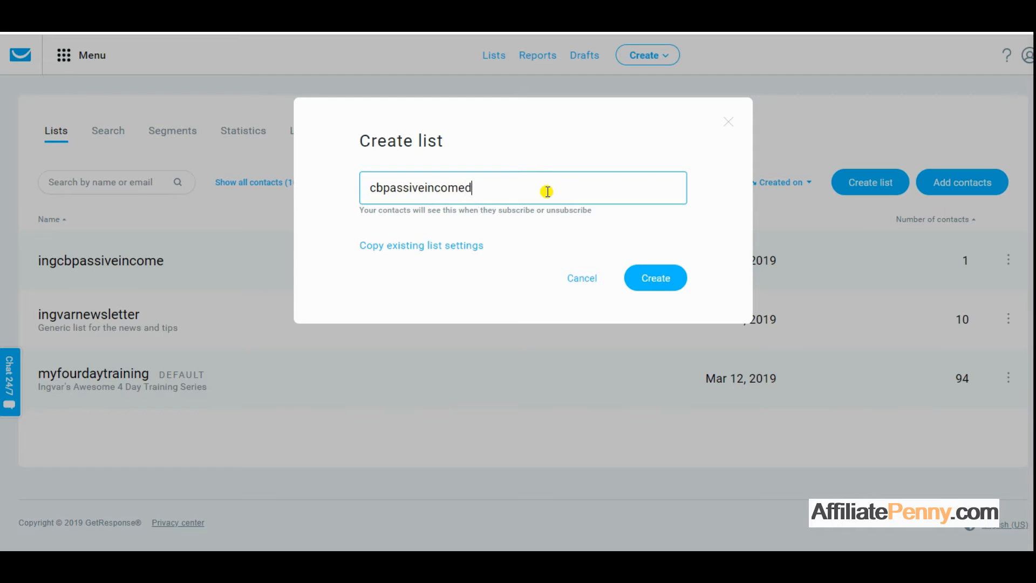
pyautogui.write('emo')
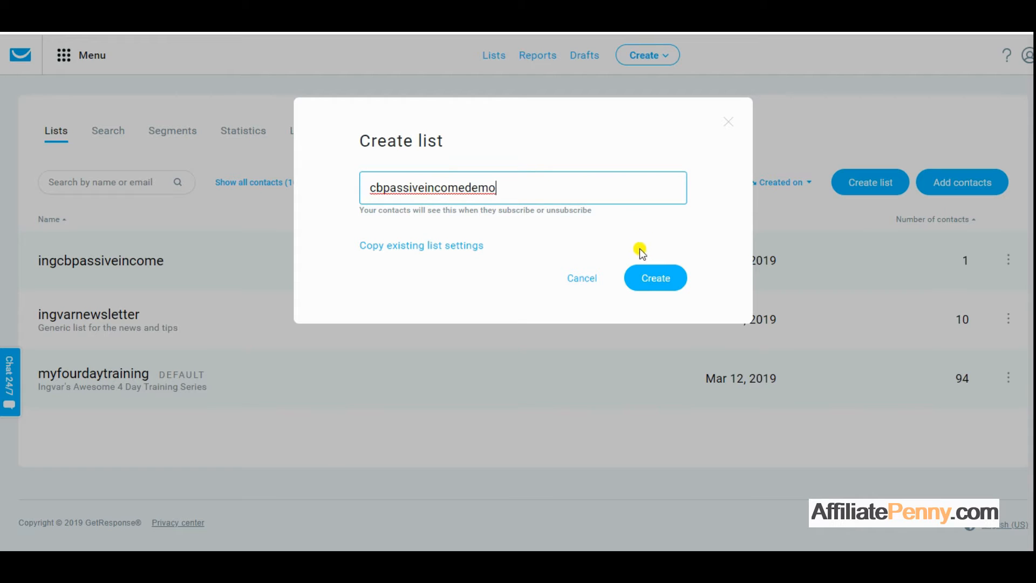
pyautogui.click(652, 279)
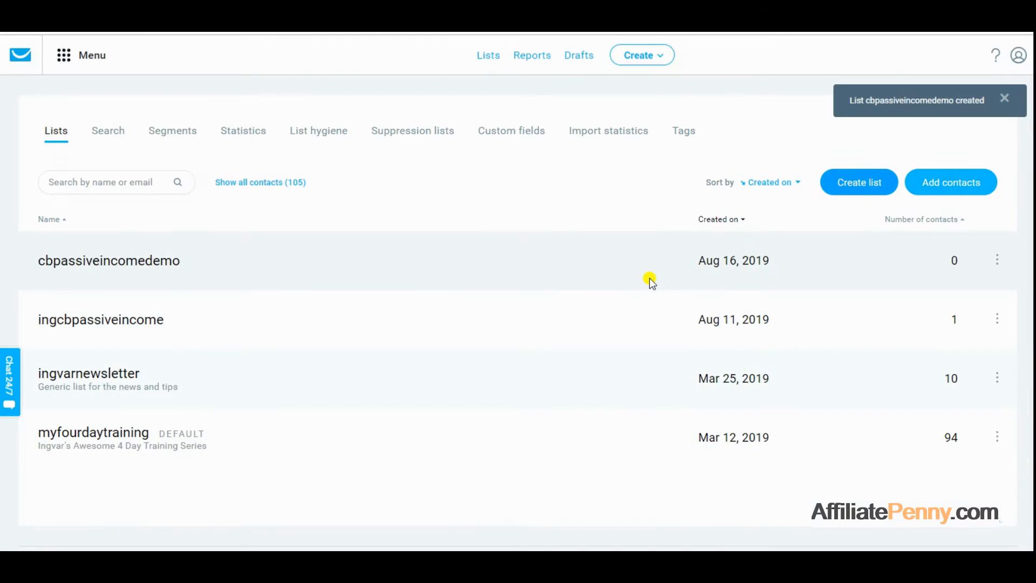
pyautogui.moveTo(190, 267); pyautogui.dragTo(38, 247)
pyautogui.click(292, 212)
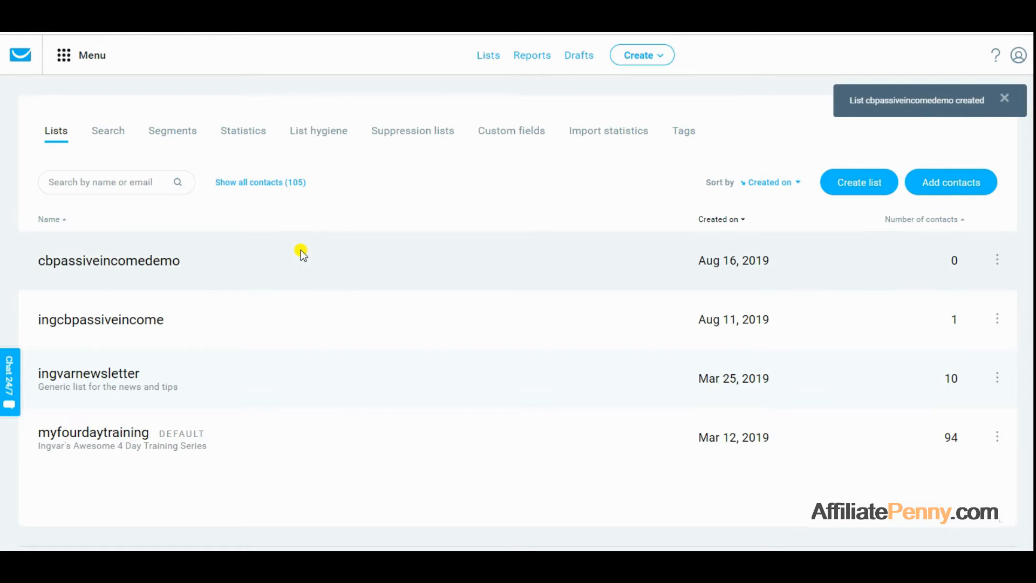
# - Open the automation messages and filter them to show only the cbpassiveincomedemo list
pyautogui.click(67, 62)
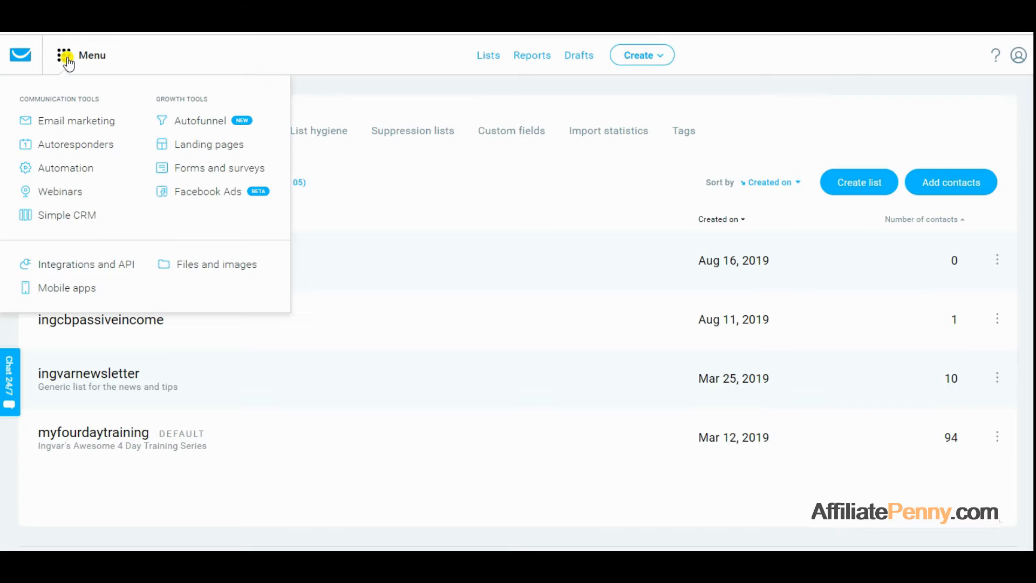
pyautogui.click(65, 169)
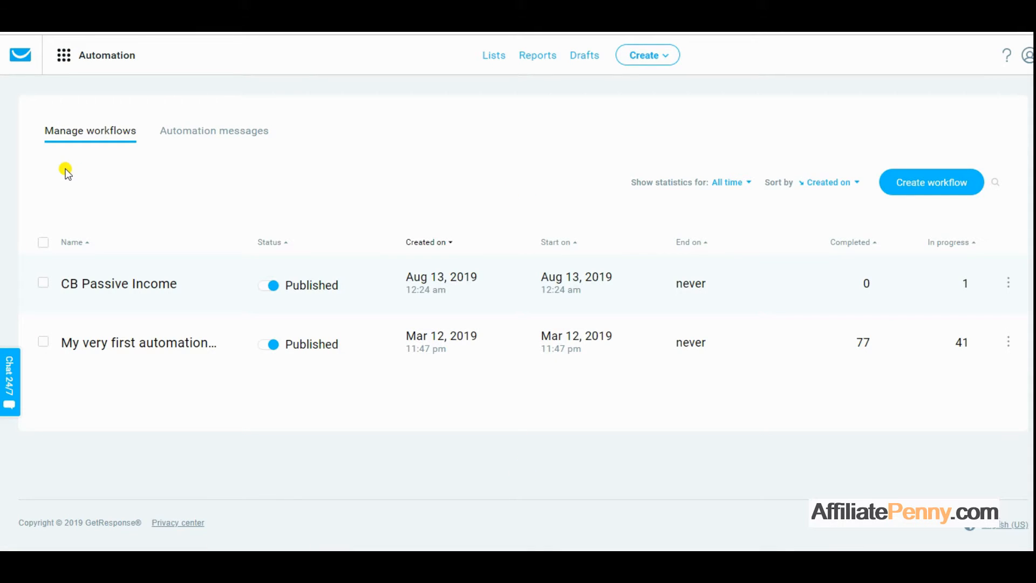
pyautogui.click(231, 128)
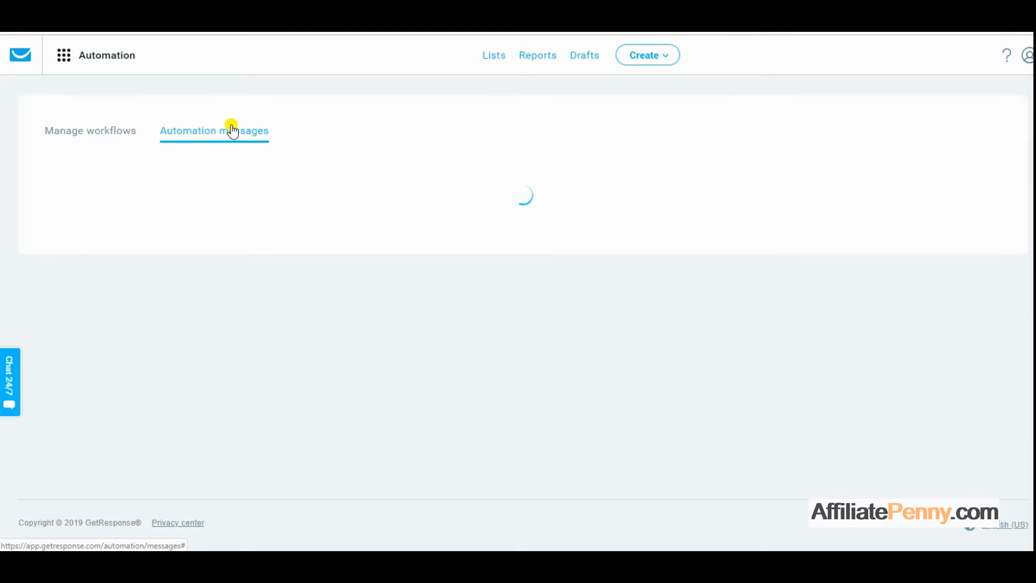
pyautogui.click(172, 183)
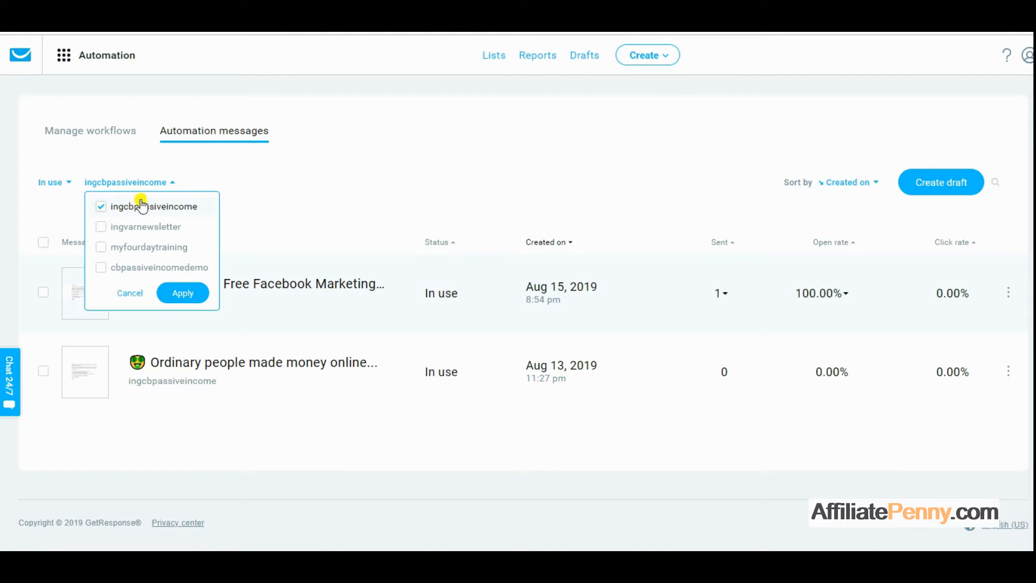
pyautogui.click(145, 268)
pyautogui.click(102, 208)
pyautogui.click(180, 293)
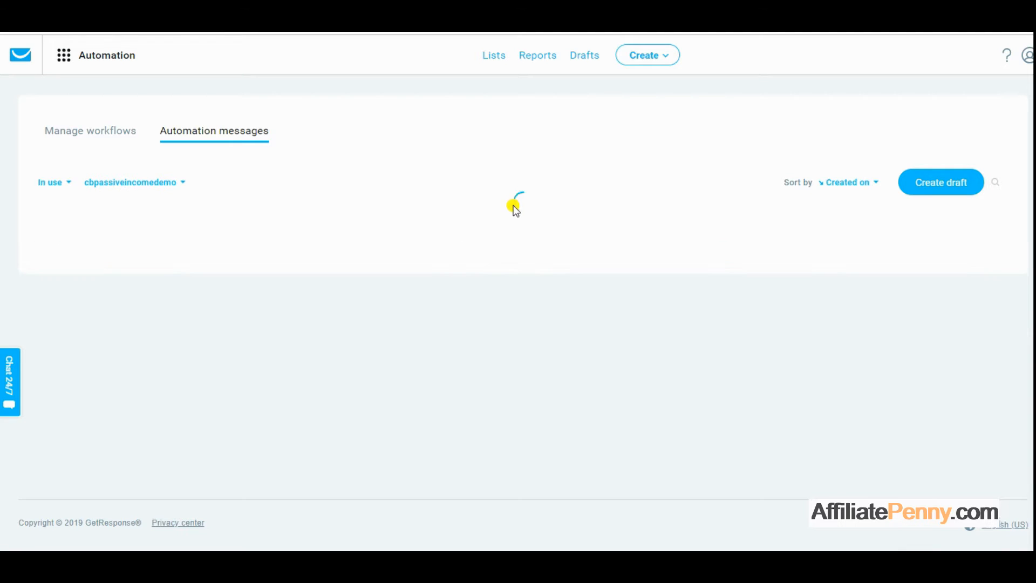
# - Start an automation message draft with the sender's own e-mail as From and Reply-to, linked to the cbpassiveincomedemo list
pyautogui.click(920, 184)
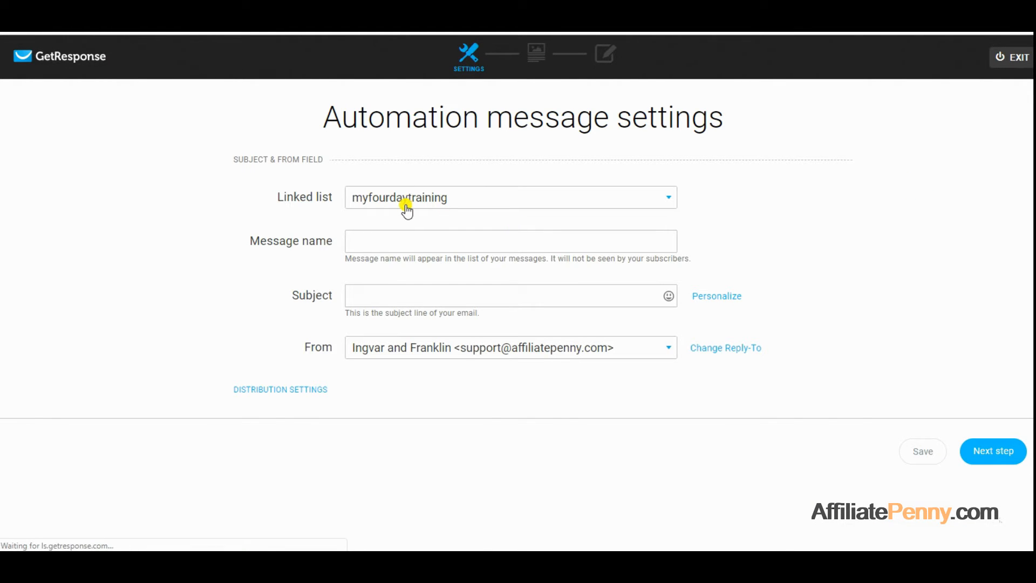
pyautogui.click(529, 349)
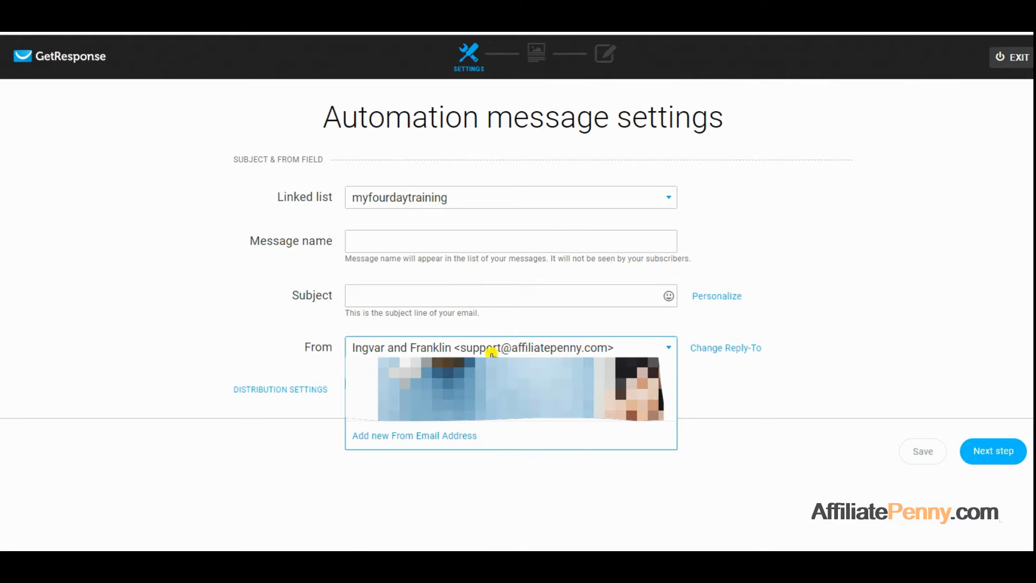
pyautogui.click(420, 420)
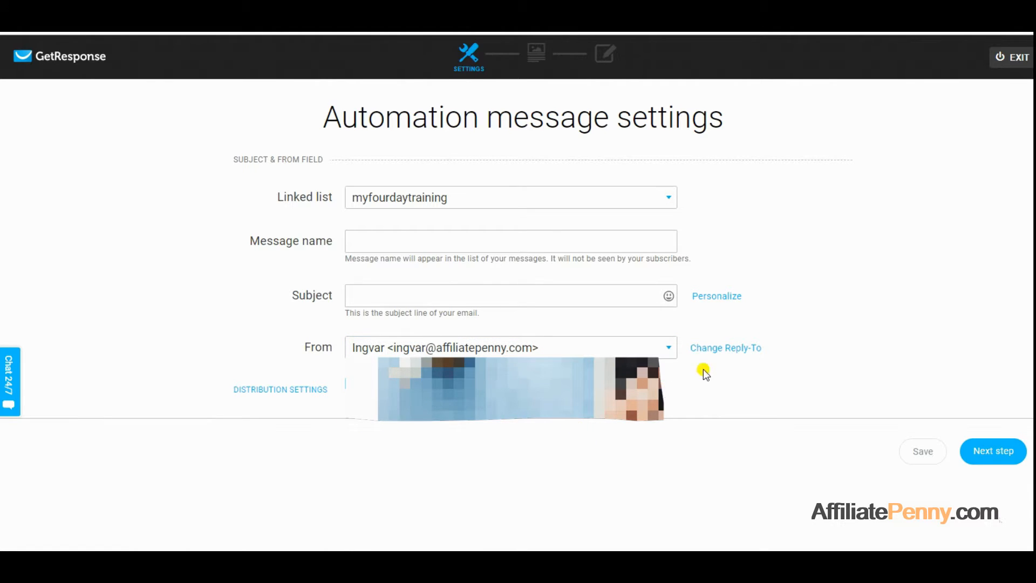
pyautogui.click(741, 351)
pyautogui.click(663, 396)
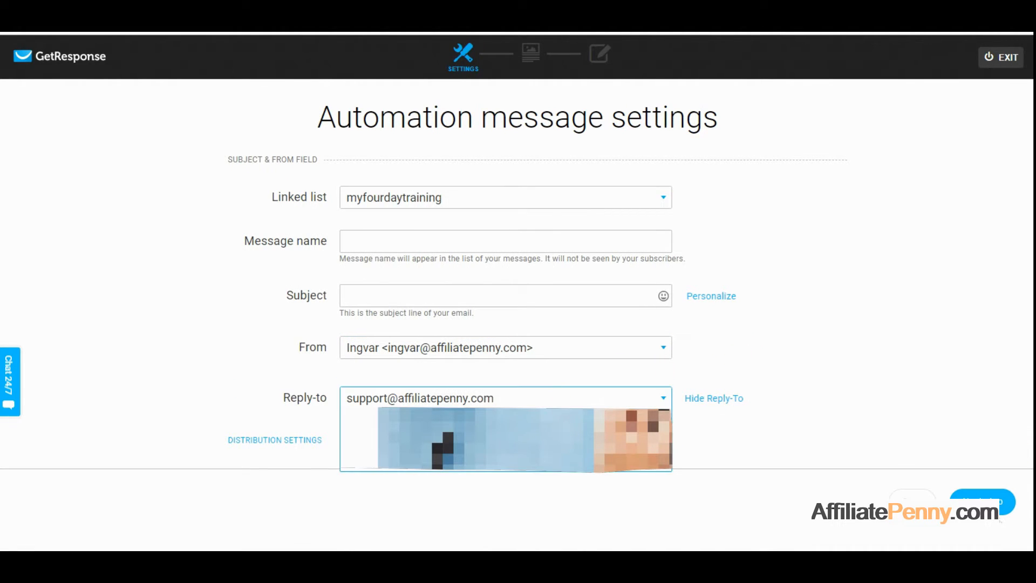
pyautogui.click(423, 455)
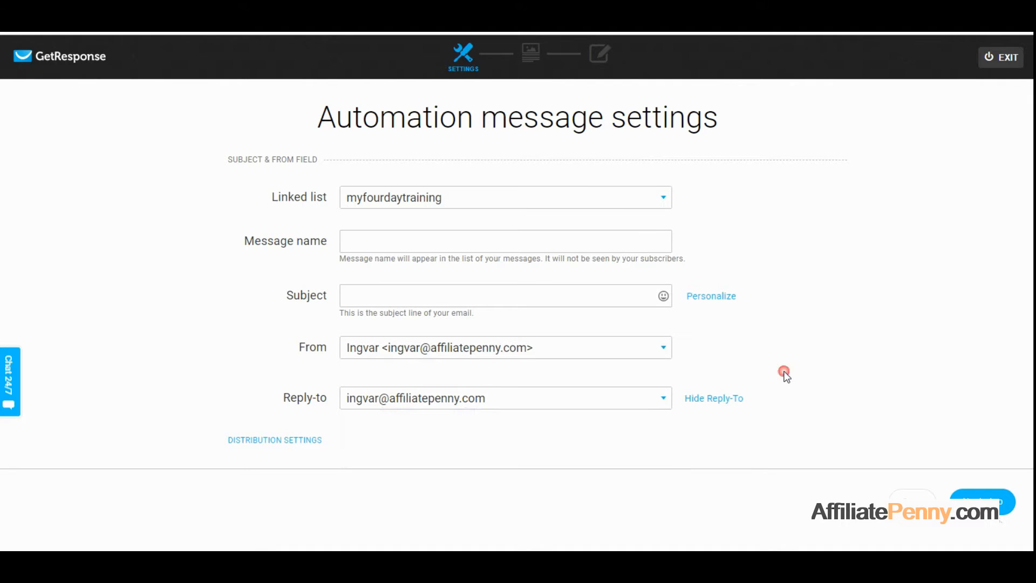
pyautogui.click(465, 197)
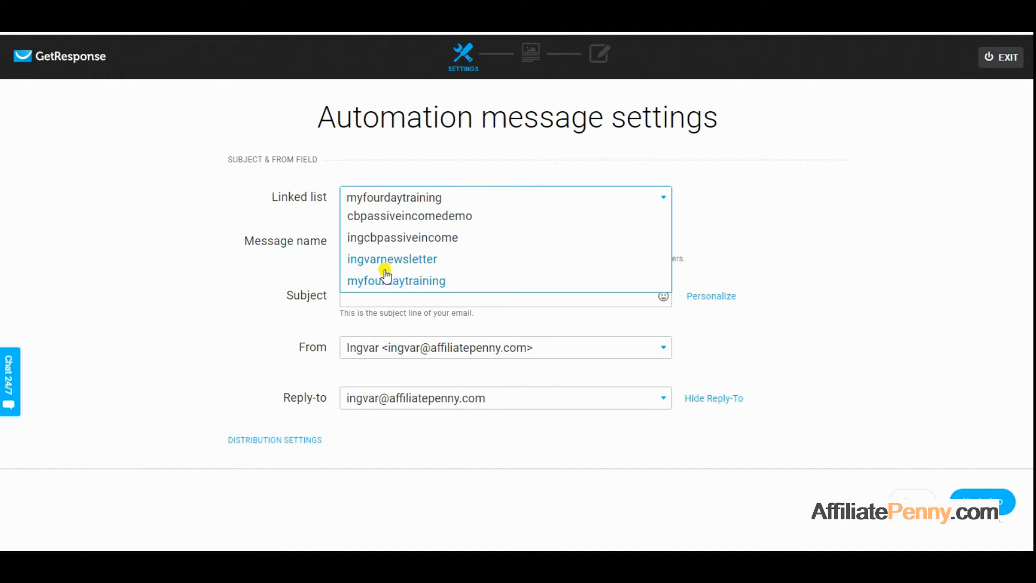
pyautogui.click(391, 216)
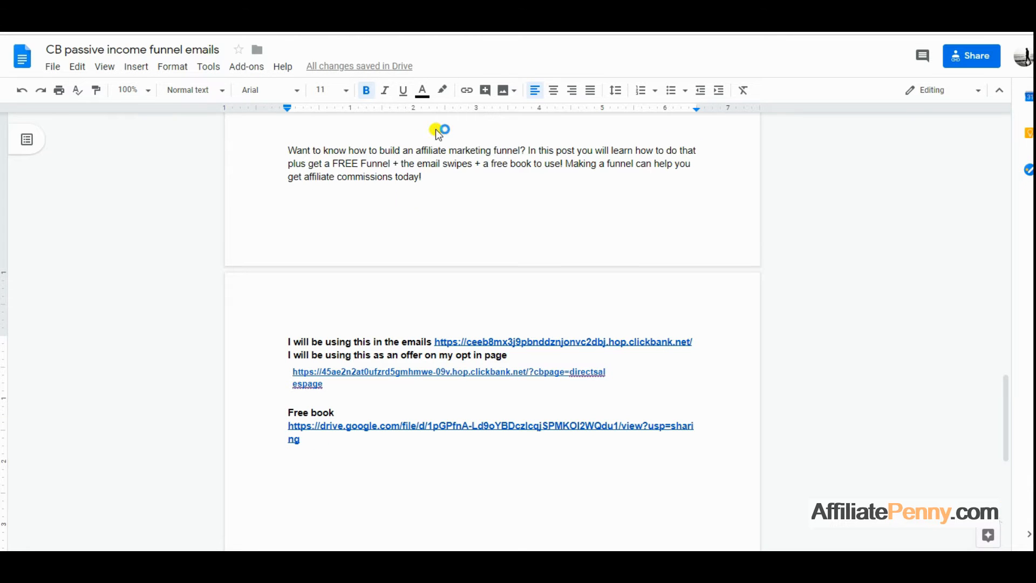
# - Copy email #1's subject from the funnel emails document and enter "😊 This is your Free Facebook Marketing book" as the message name and subject
pyautogui.scroll(10, 399, 212)
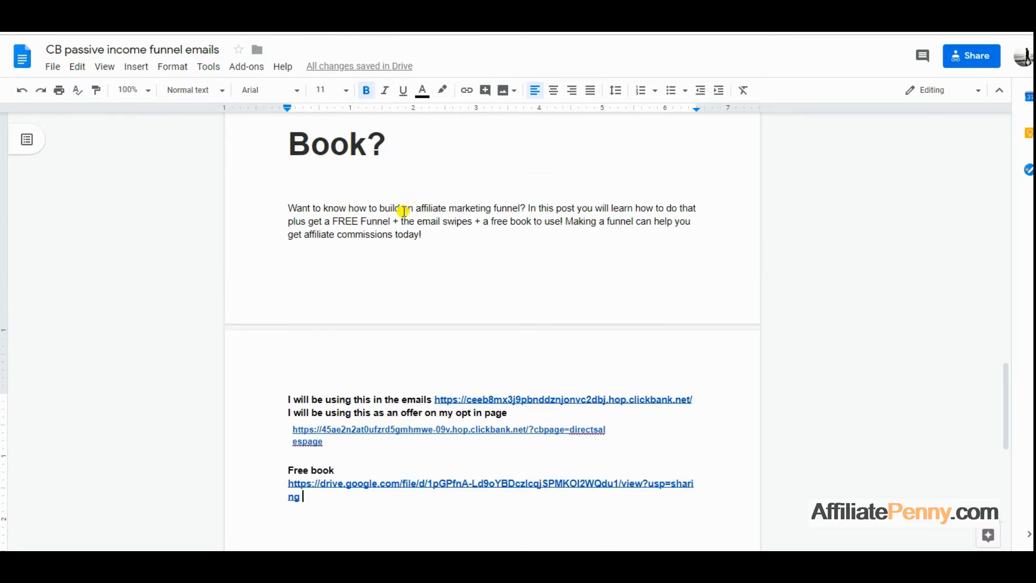
pyautogui.scroll(15, 404, 210)
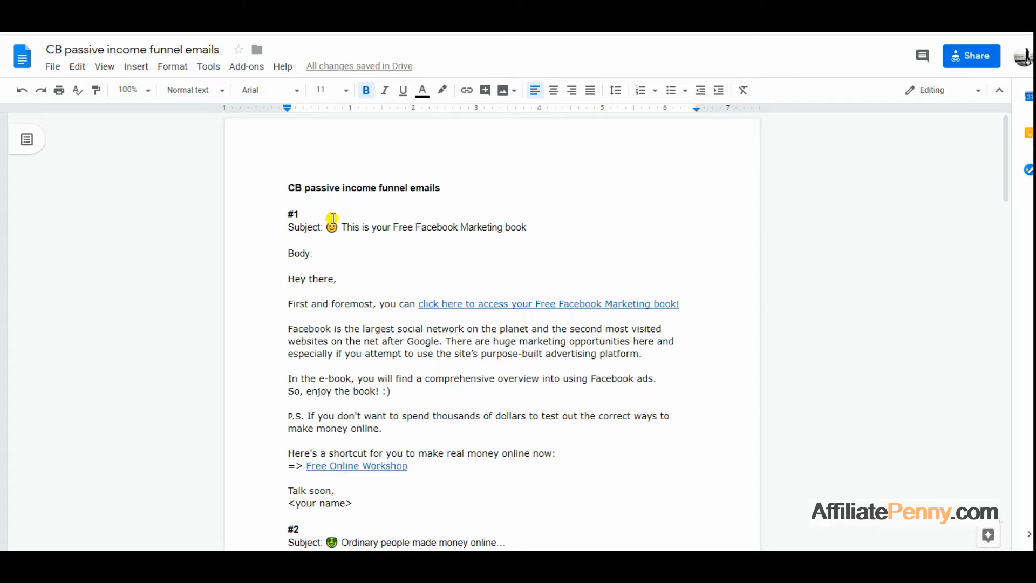
pyautogui.moveTo(329, 222)
pyautogui.mouseDown()
pyautogui.moveTo(453, 208)
pyautogui.moveTo(541, 233)
pyautogui.moveTo(531, 231)
pyautogui.mouseUp()
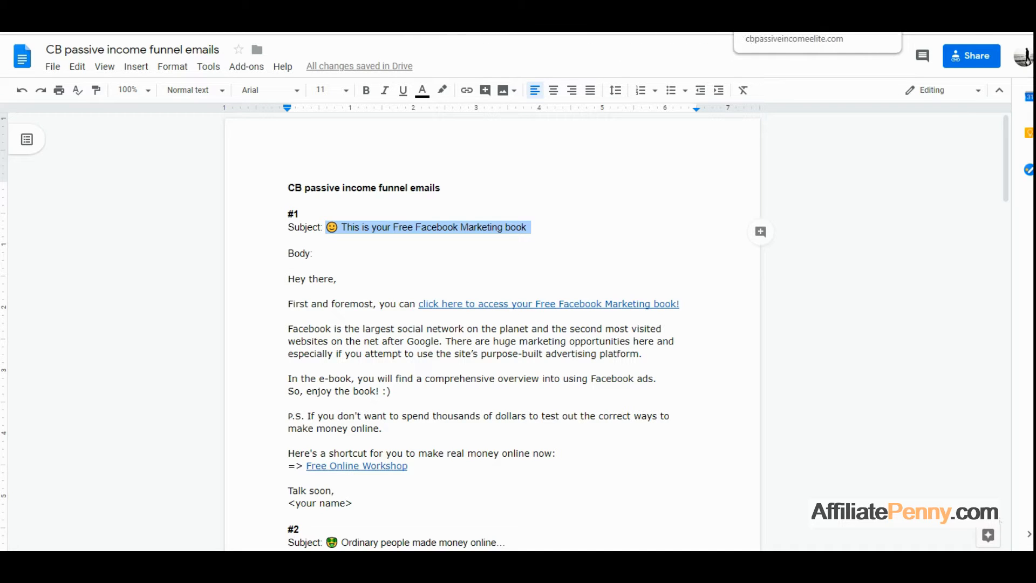
pyautogui.click(848, 5)
pyautogui.click(400, 232)
pyautogui.write('😊 This is your Free Facebook Marketing book')
pyautogui.click(413, 297)
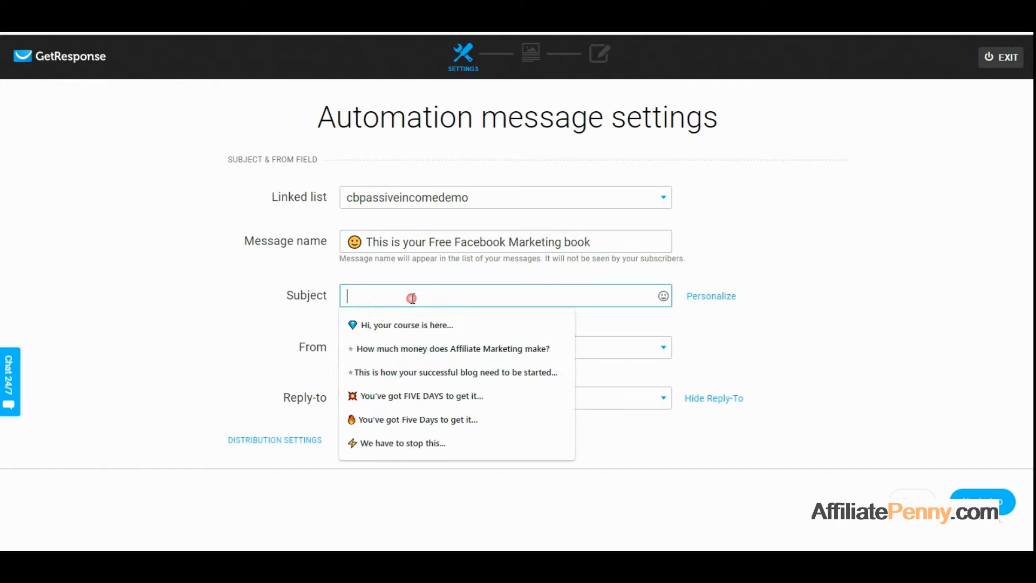
pyautogui.write('😊 This is your Free Facebook Marketing book')
pyautogui.click(857, 321)
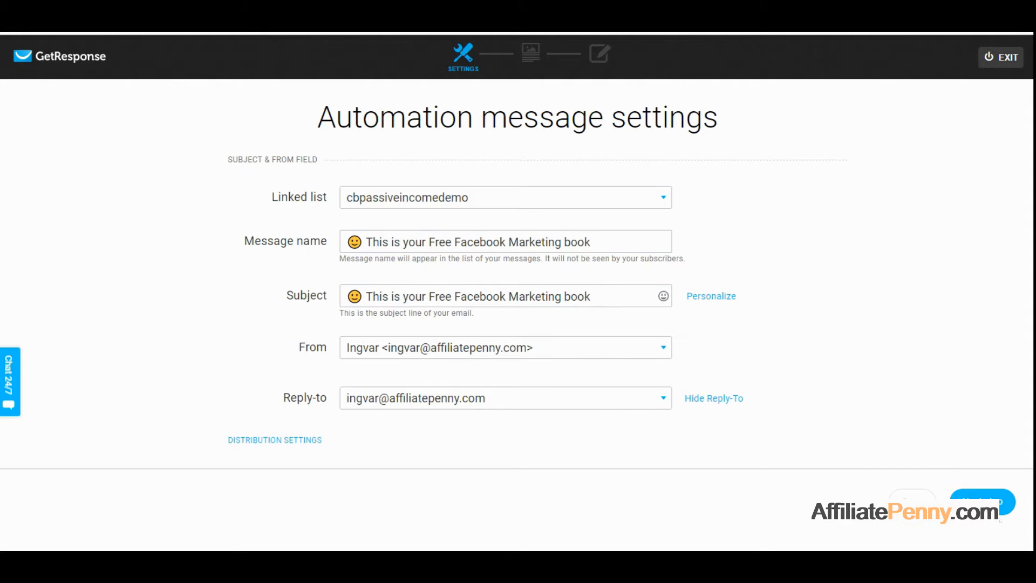
# - Continue to the template choice and start from scratch with the Blank template from the 1 column layouts
pyautogui.click(977, 504)
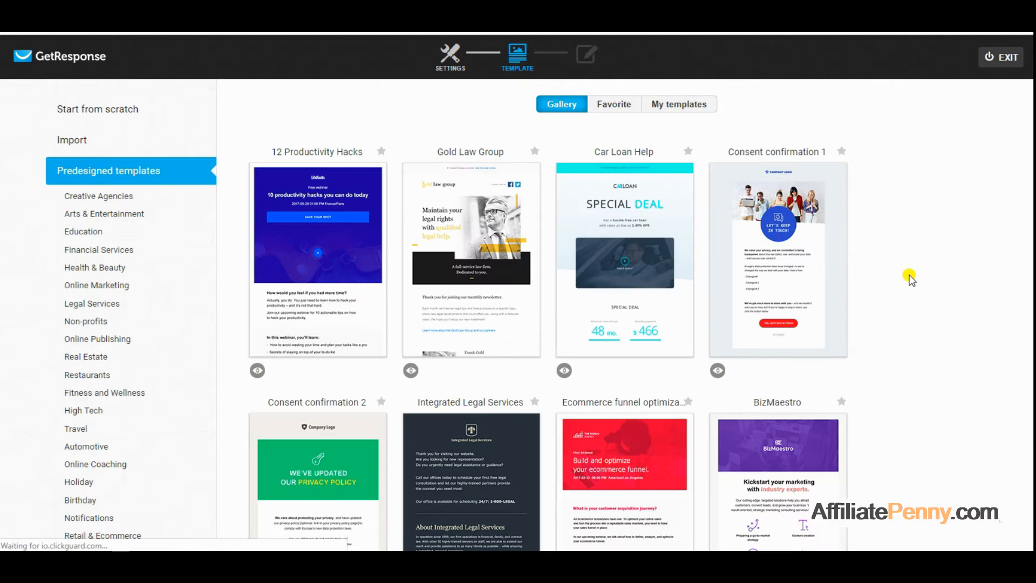
pyautogui.click(98, 110)
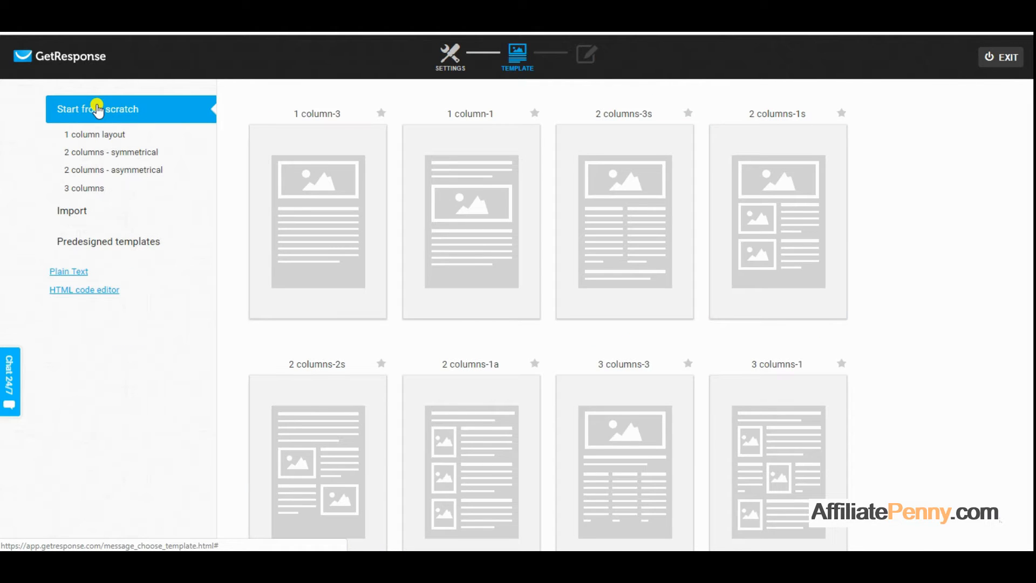
pyautogui.click(105, 136)
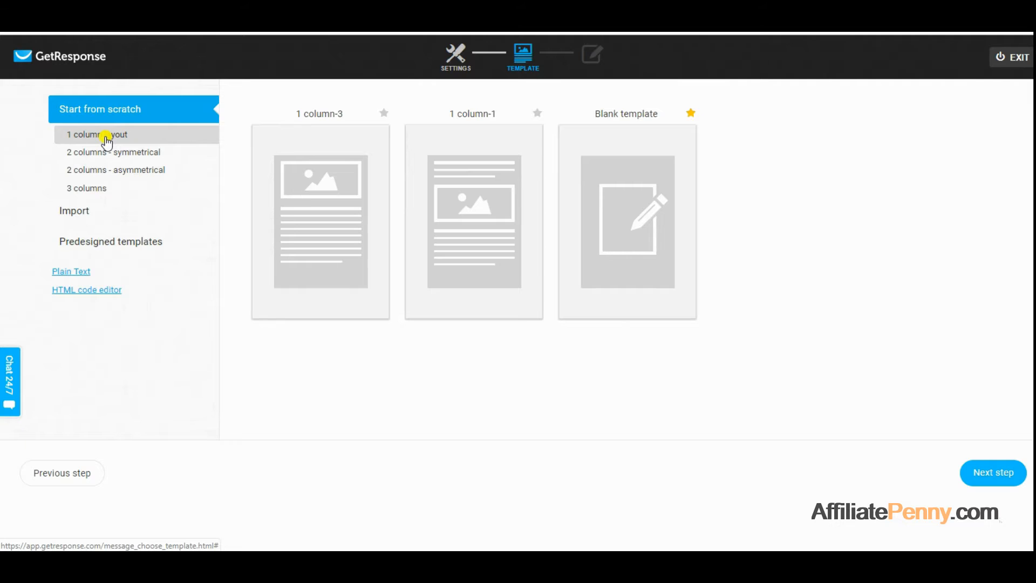
pyautogui.click(637, 214)
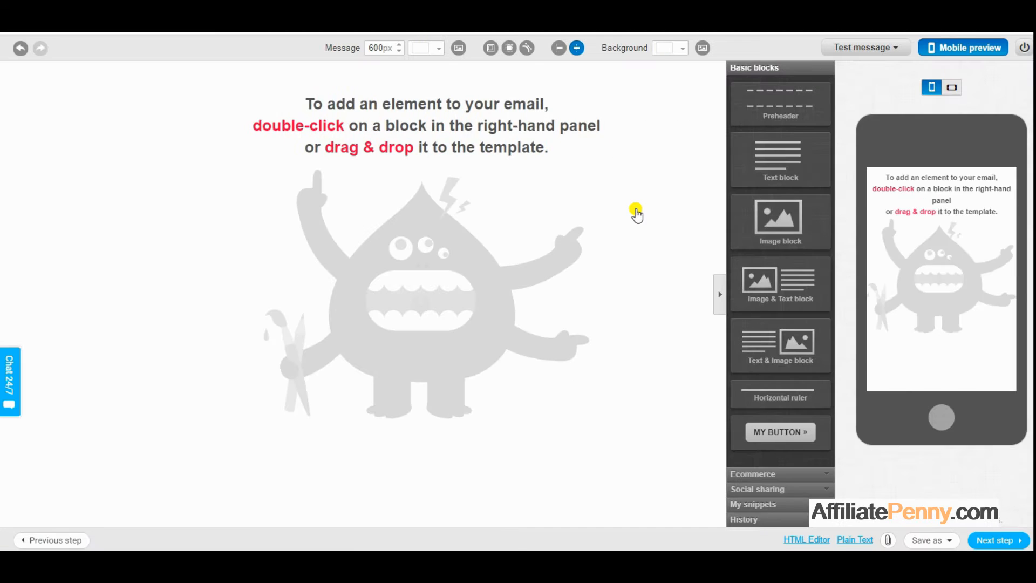
# - Add a text block and replace its placeholder text with email #1's body from the document, signed with the sender's first name
pyautogui.moveTo(774, 146); pyautogui.dragTo(466, 180)
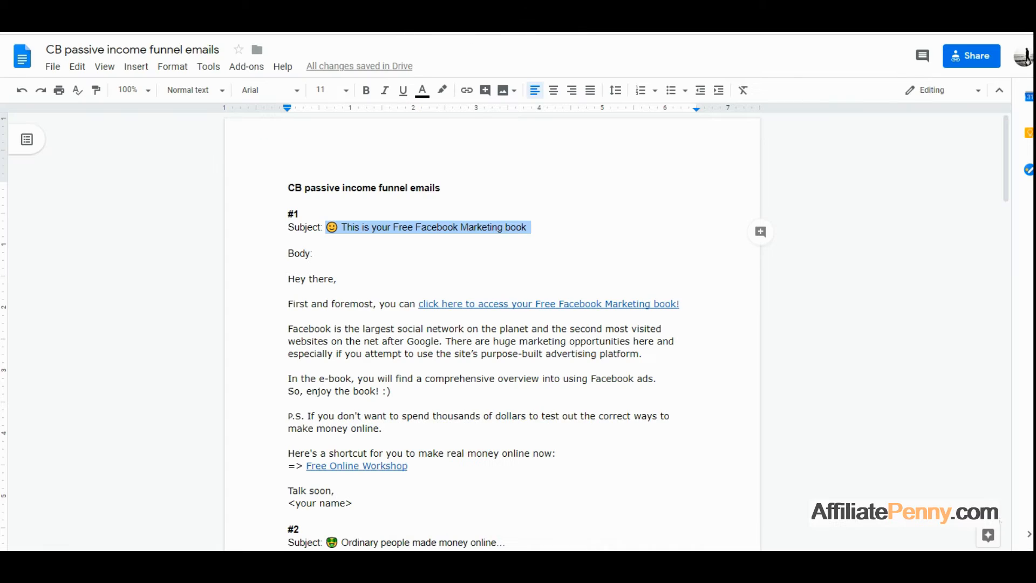
pyautogui.click(289, 279)
pyautogui.moveTo(290, 280); pyautogui.dragTo(341, 490)
pyautogui.hotkey('ctrl', 'c')
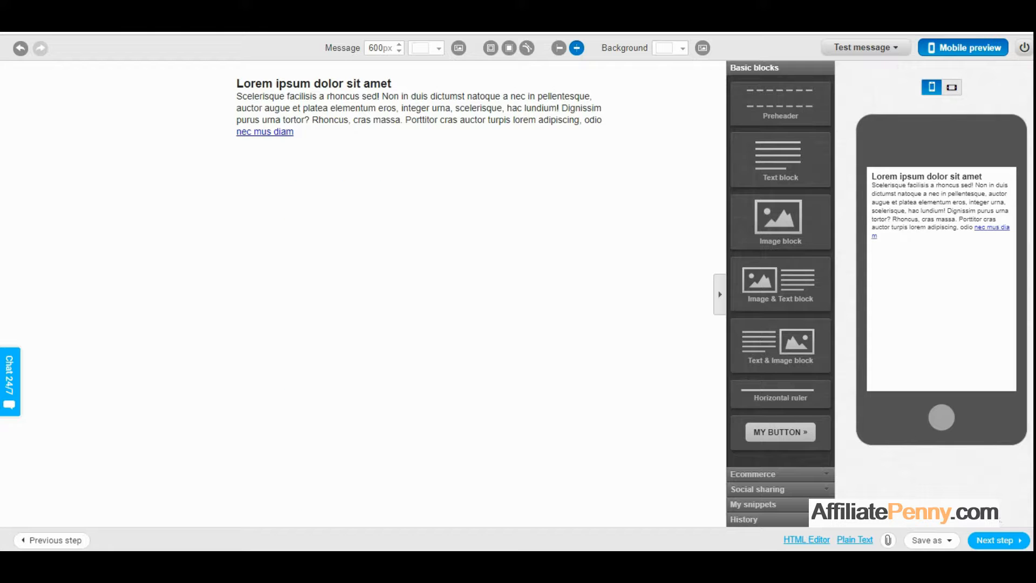
pyautogui.click(507, 98)
pyautogui.hotkey('ctrl', 'a')
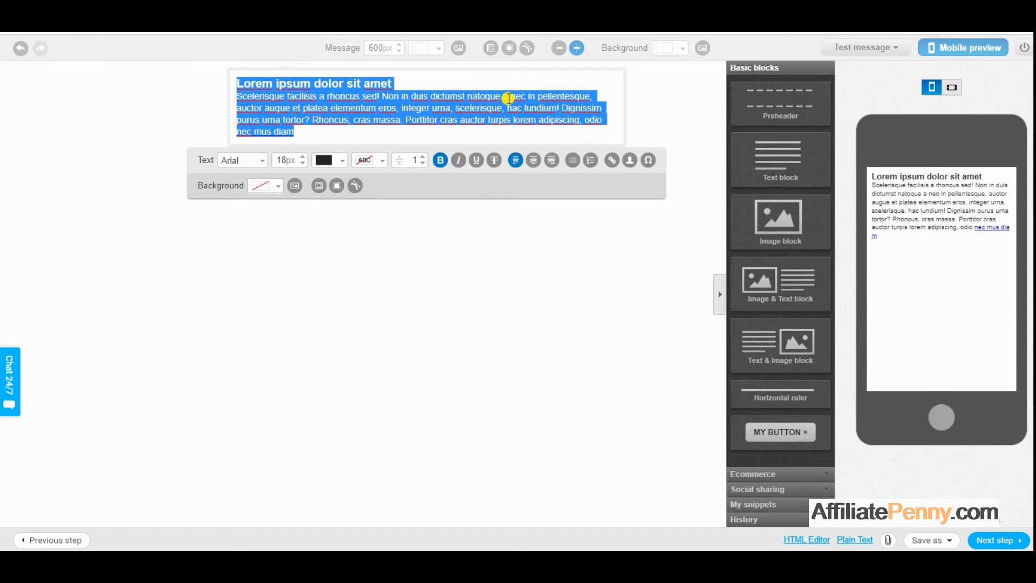
pyautogui.hotkey('ctrl', 'v')
pyautogui.press('Return')
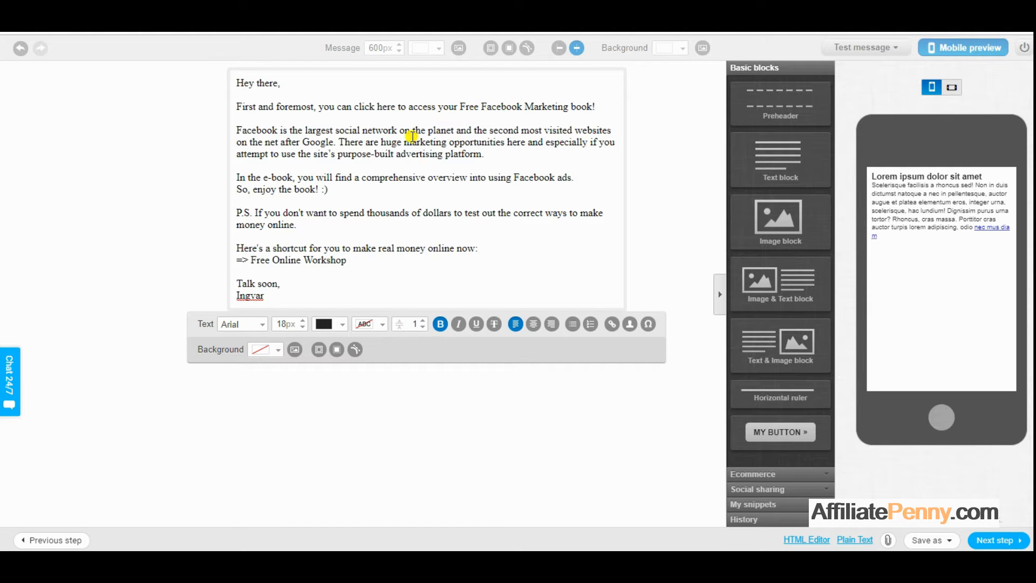
# - Set the whole email body to Verdana at 14px
pyautogui.hotkey('ctrl', 'a')
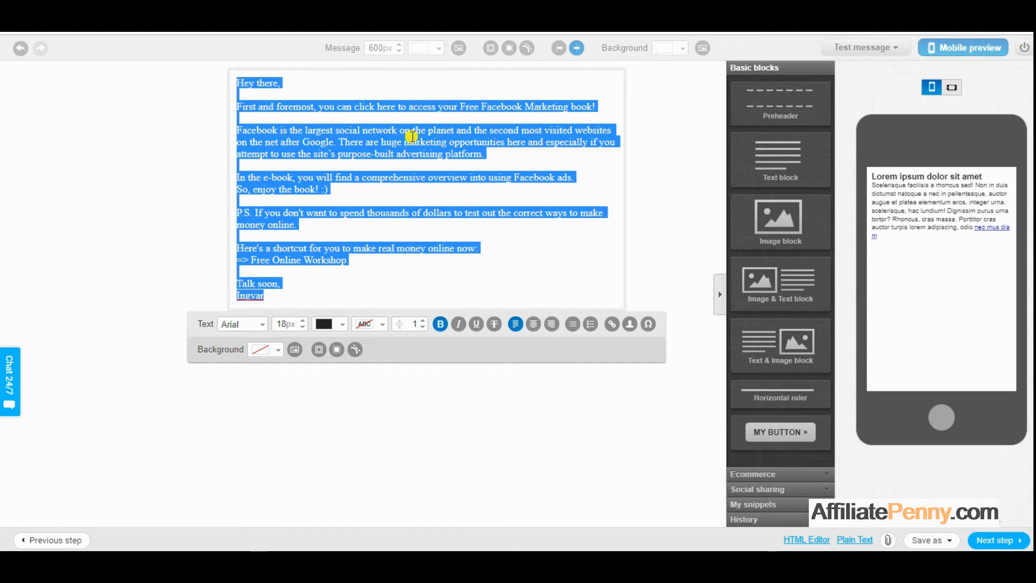
pyautogui.click(252, 326)
pyautogui.click(245, 464)
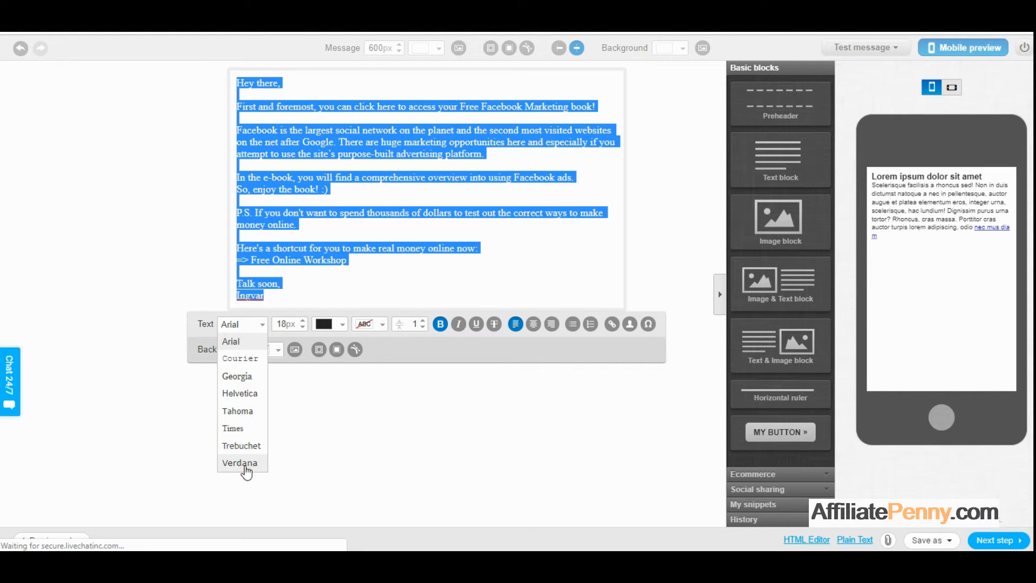
pyautogui.click(302, 375)
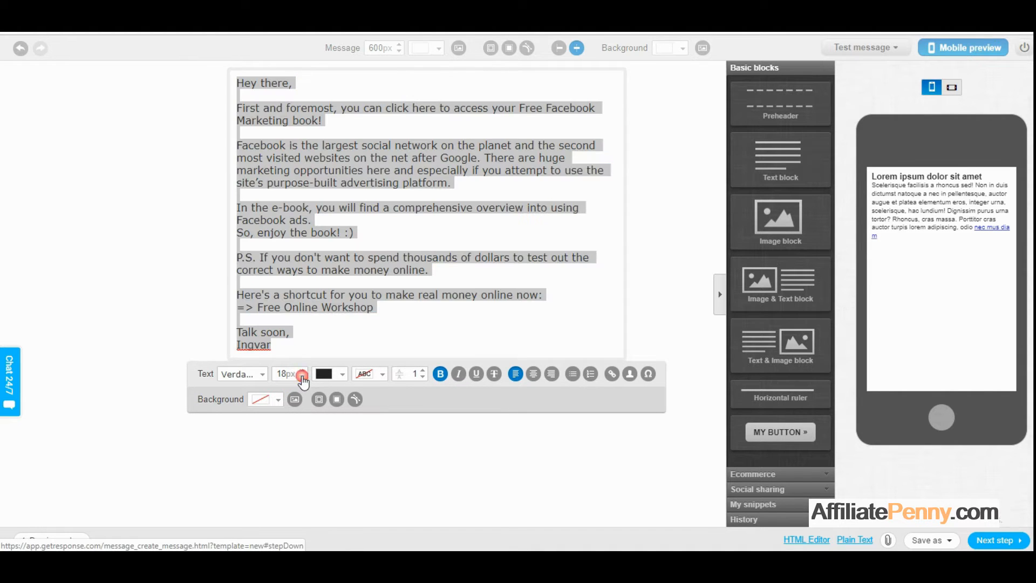
pyautogui.click(303, 379)
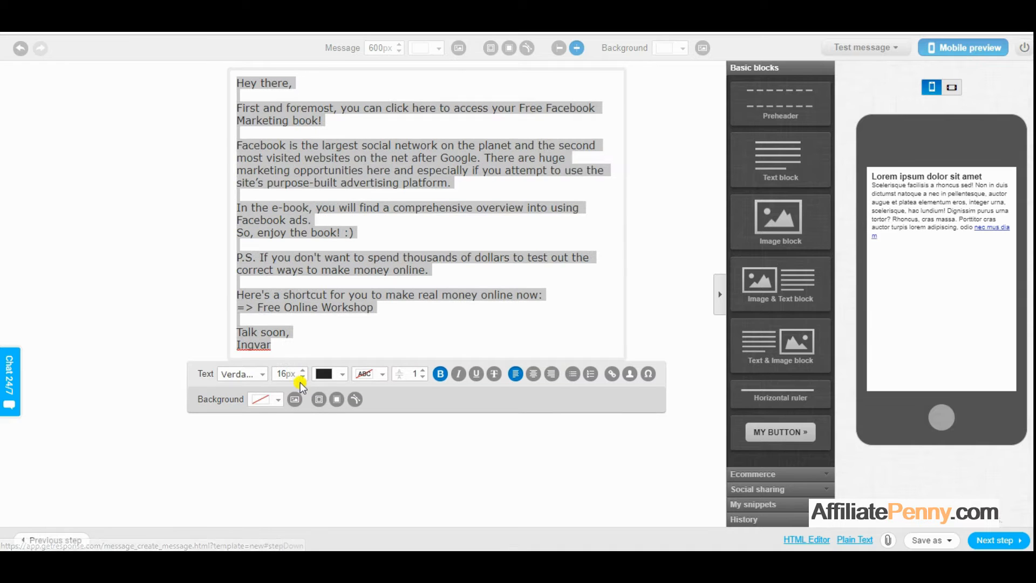
pyautogui.click(302, 378)
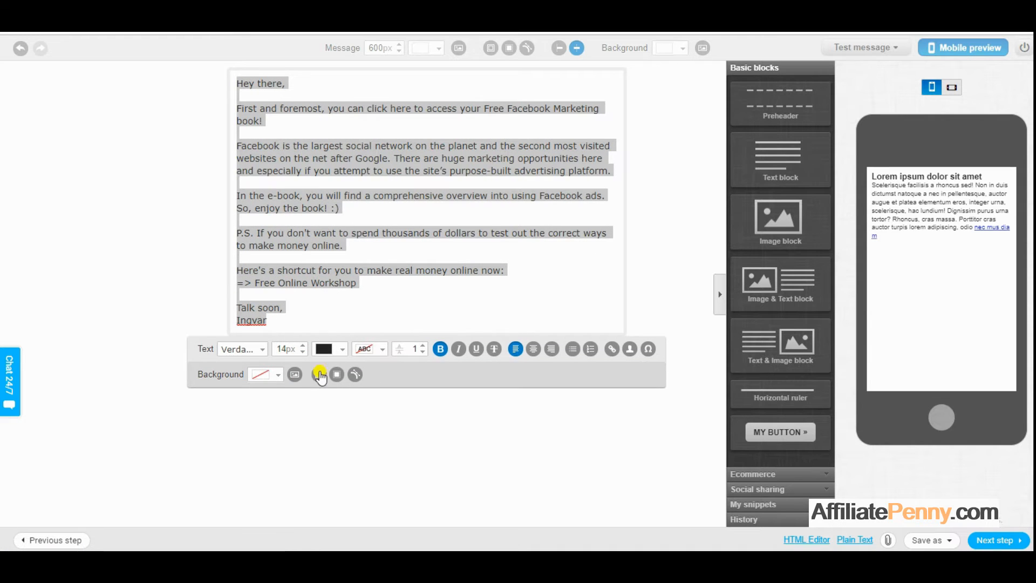
pyautogui.click(405, 211)
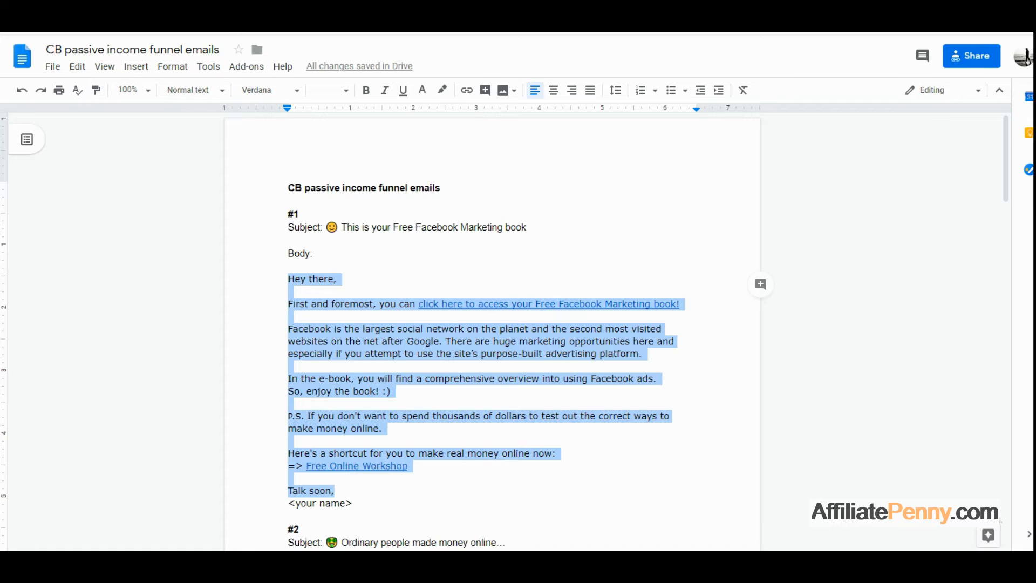
# - Link "click here to access your Free Facebook Marketing book" to the free book's Google Drive URL from the document, with a "Free FB marketing" book title
pyautogui.scroll(-13, 460, 246)
pyautogui.scroll(-13, 460, 246)
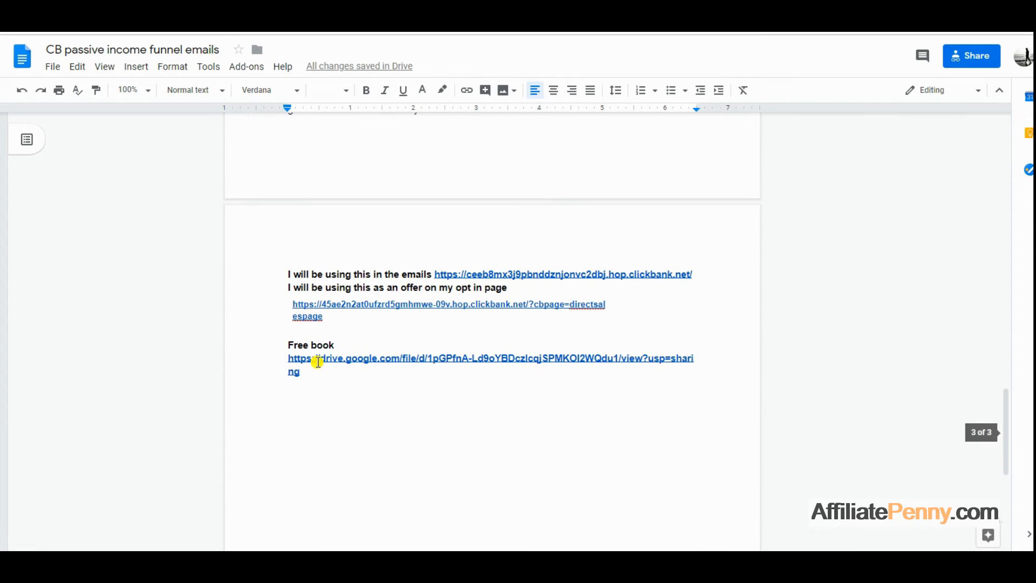
pyautogui.moveTo(288, 359); pyautogui.dragTo(308, 373)
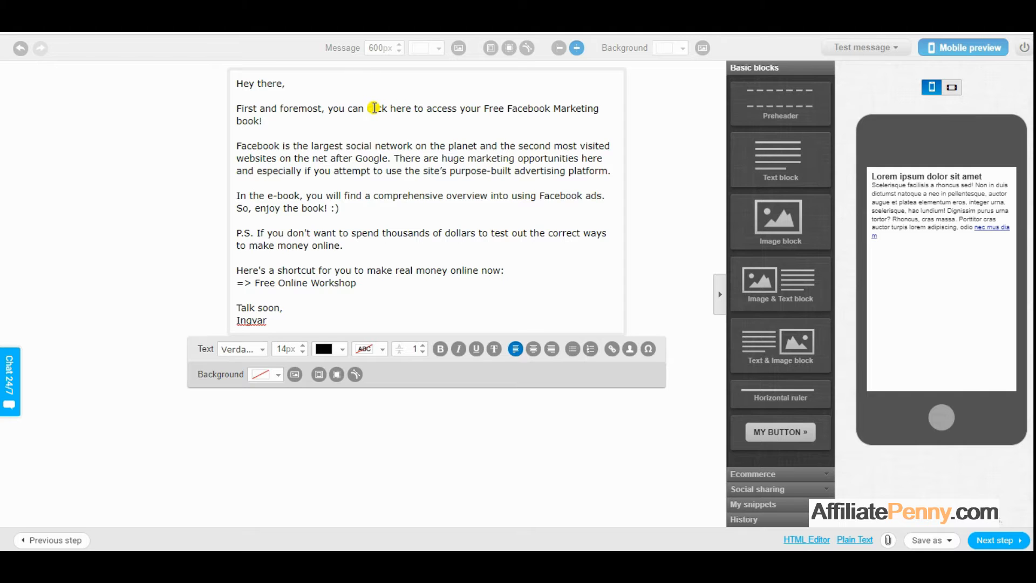
pyautogui.hotkey('shift', 'Down')
pyautogui.hotkey('shift', 'Left')
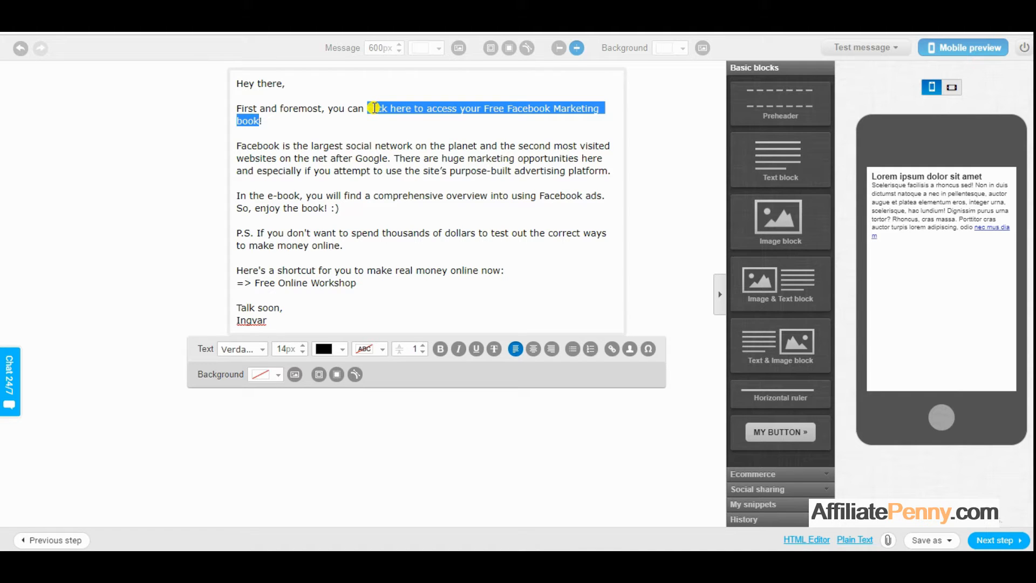
pyautogui.click(611, 349)
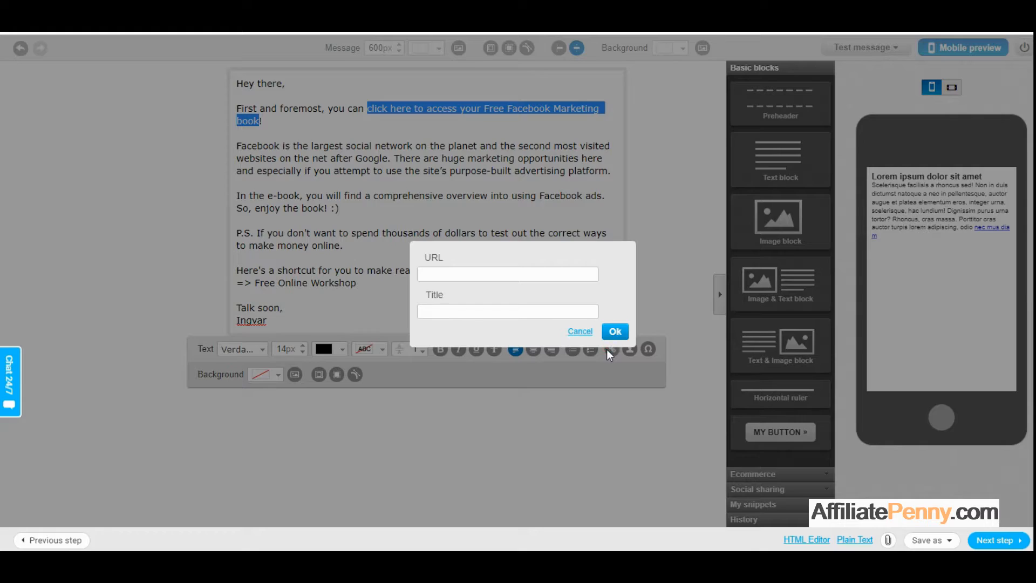
pyautogui.click(544, 276)
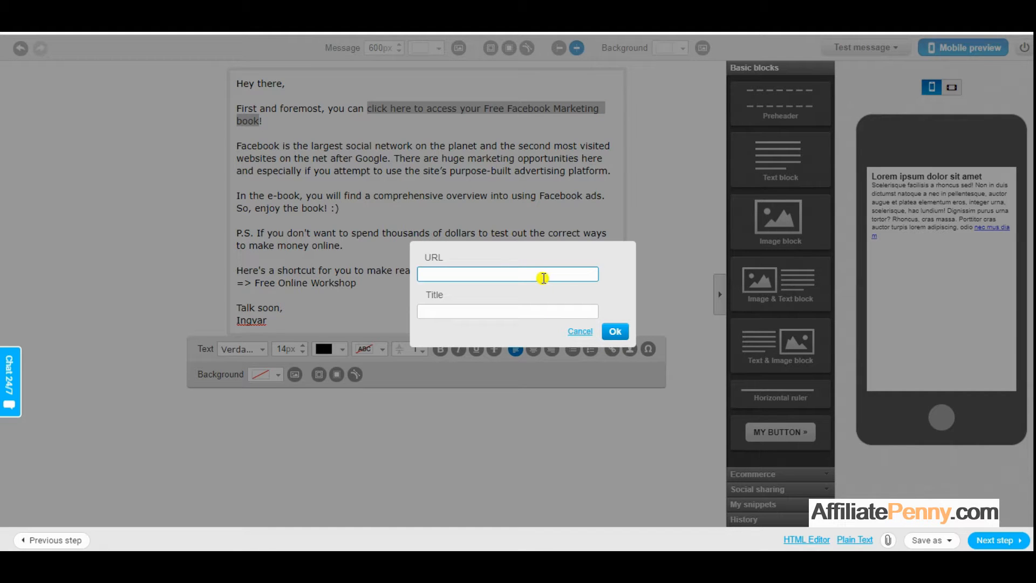
pyautogui.hotkey('ctrl', 'v')
pyautogui.click(519, 312)
pyautogui.write('Free')
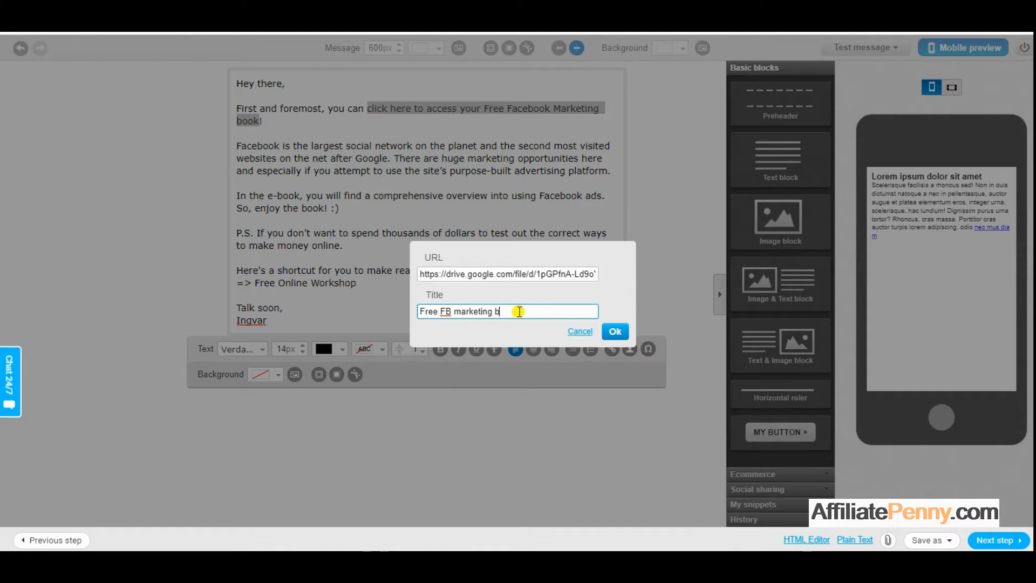
pyautogui.click(615, 331)
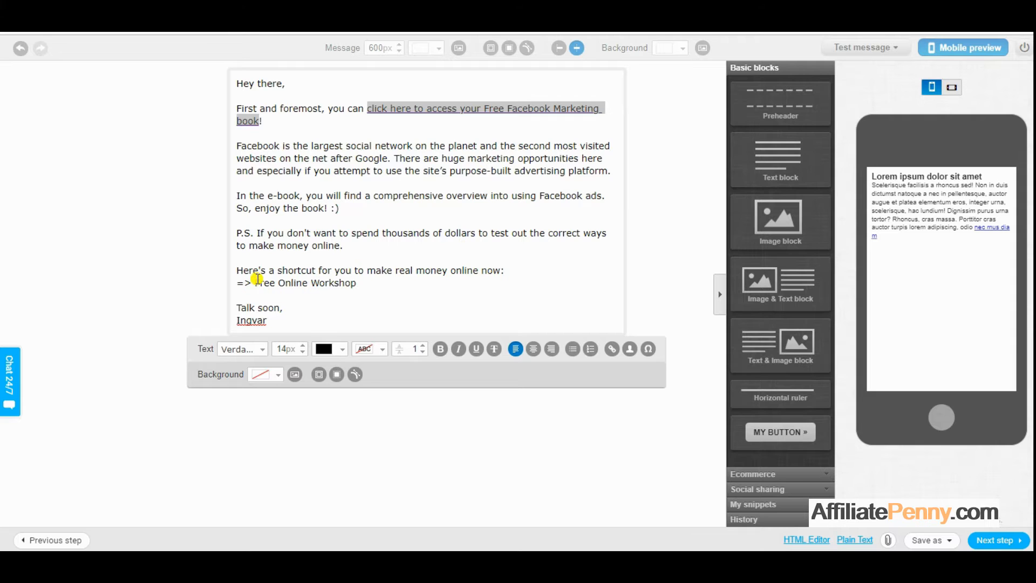
# - Link "Free Online Workshop" to the ClickBank HopLink noted in the document for the emails, with the title "Free workshop"
pyautogui.moveTo(255, 282); pyautogui.dragTo(360, 288)
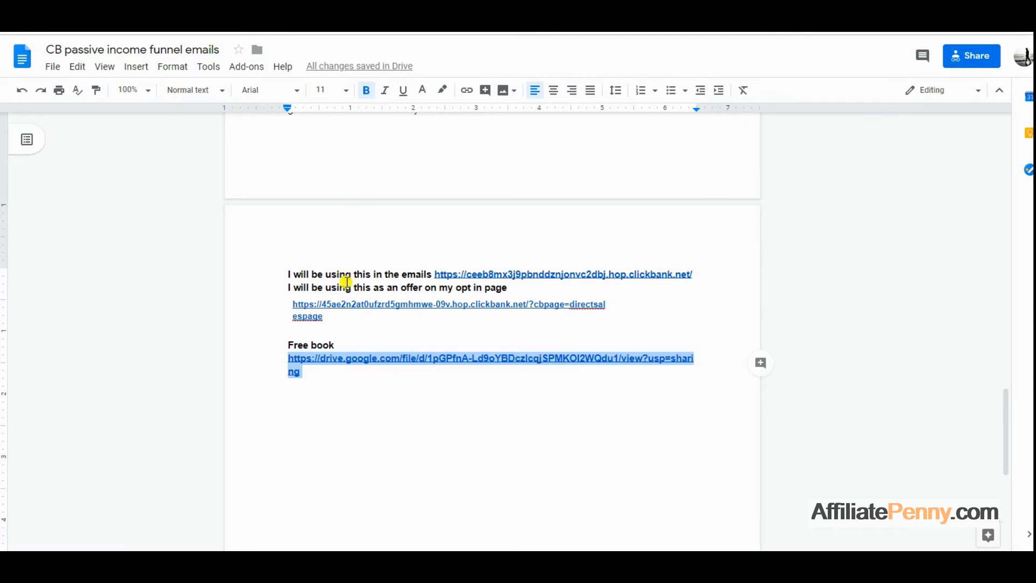
pyautogui.moveTo(434, 274); pyautogui.dragTo(698, 270)
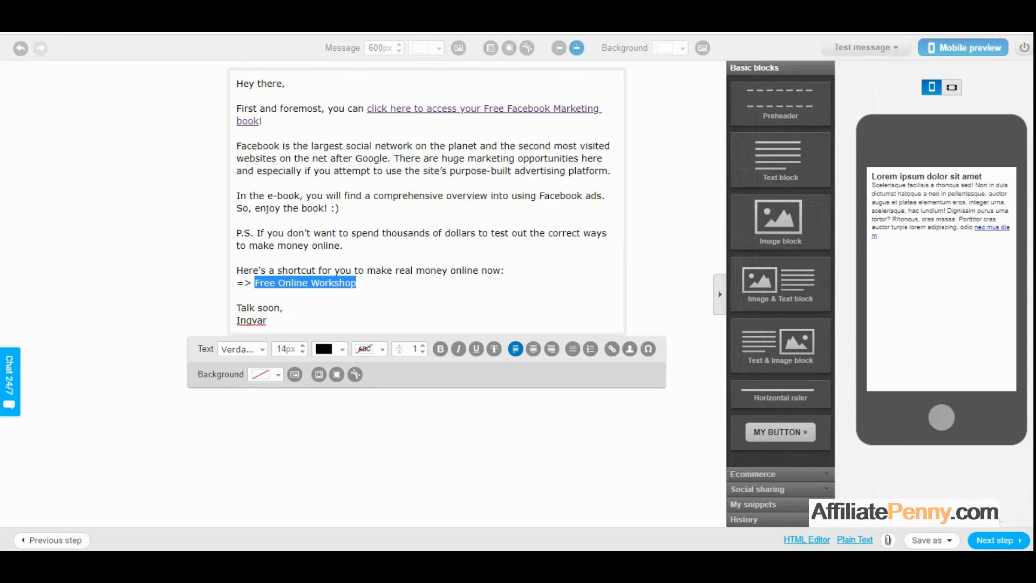
pyautogui.click(613, 348)
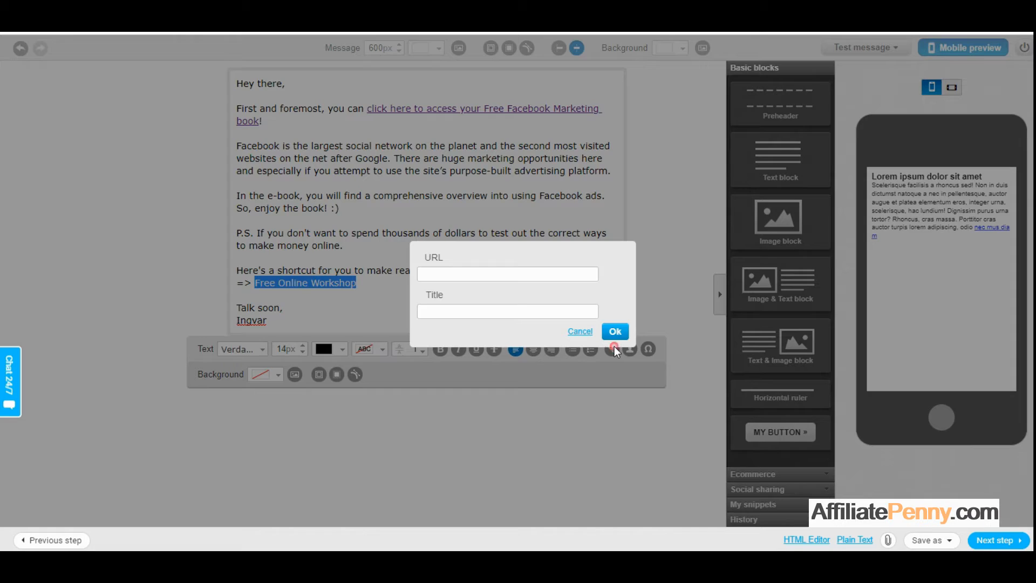
pyautogui.click(521, 274)
pyautogui.hotkey('ctrl', 'v')
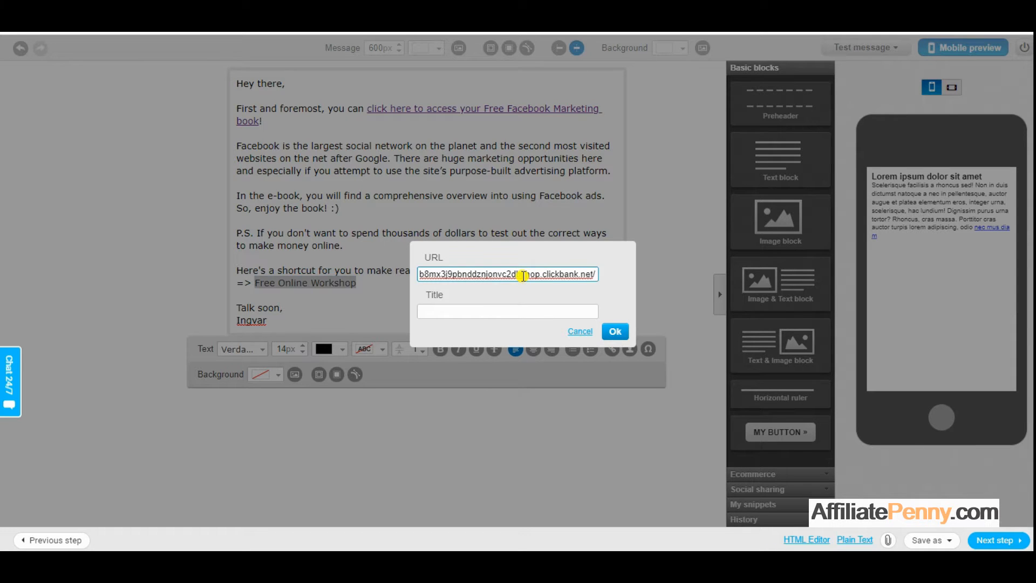
pyautogui.click(471, 311)
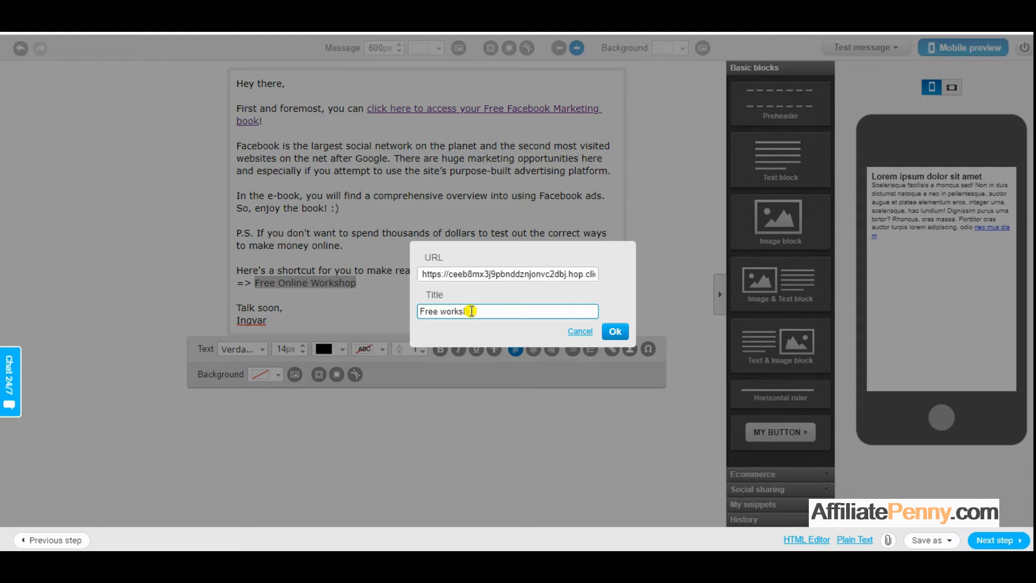
pyautogui.write('Free workshop')
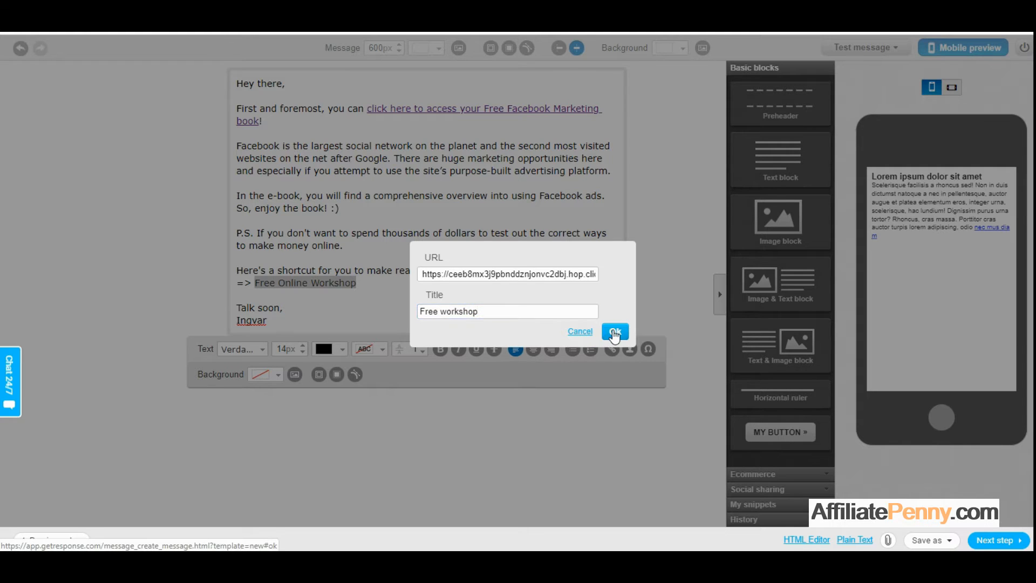
pyautogui.click(614, 331)
pyautogui.click(519, 287)
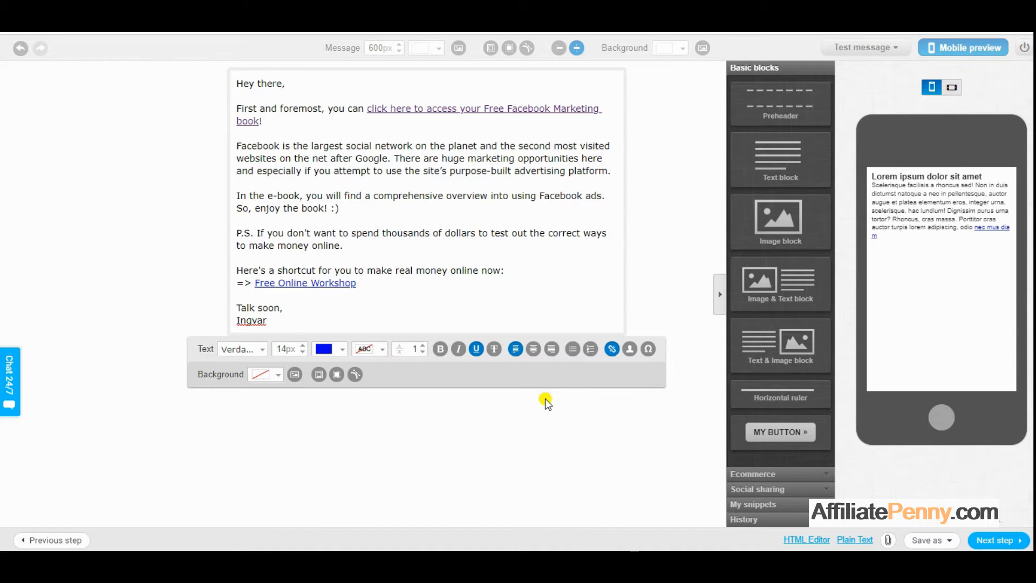
# - Generate the message's plain text version from its HTML content
pyautogui.click(855, 540)
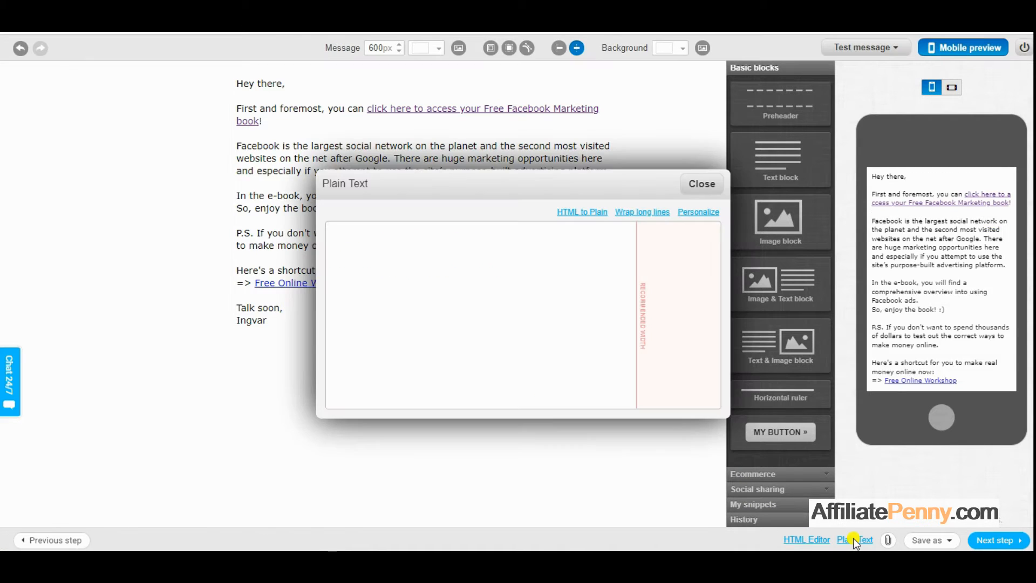
pyautogui.click(591, 212)
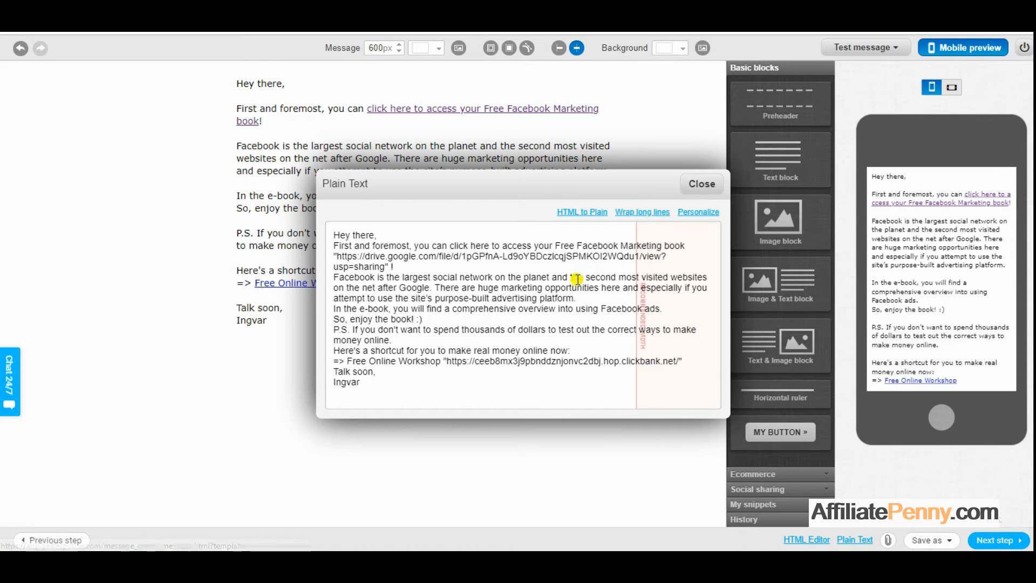
# - Wrap the long lines of the plain text version and separate its paragraphs with blank lines
pyautogui.click(640, 211)
pyautogui.click(351, 290)
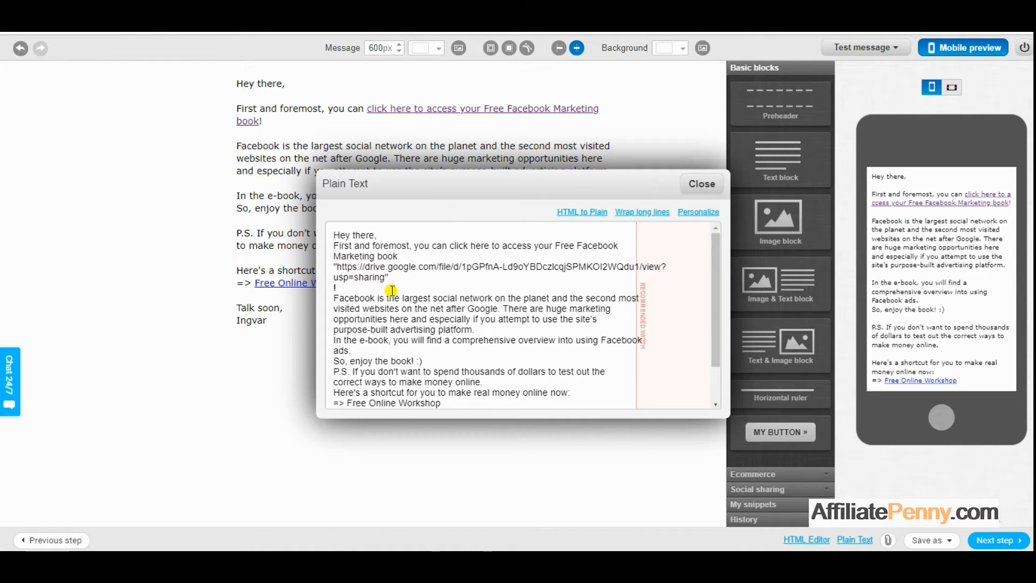
pyautogui.press('Return')
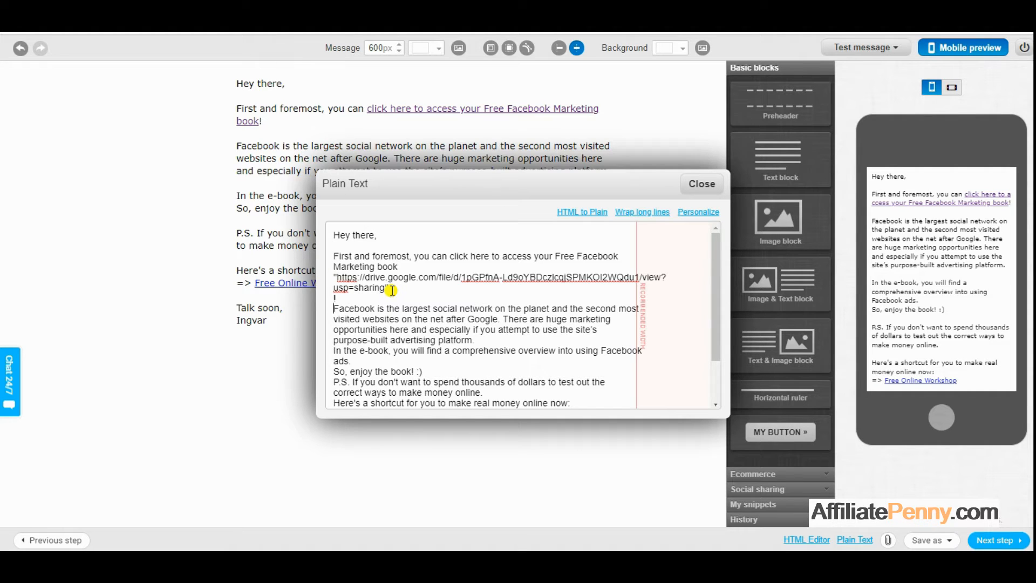
pyautogui.press('Return')
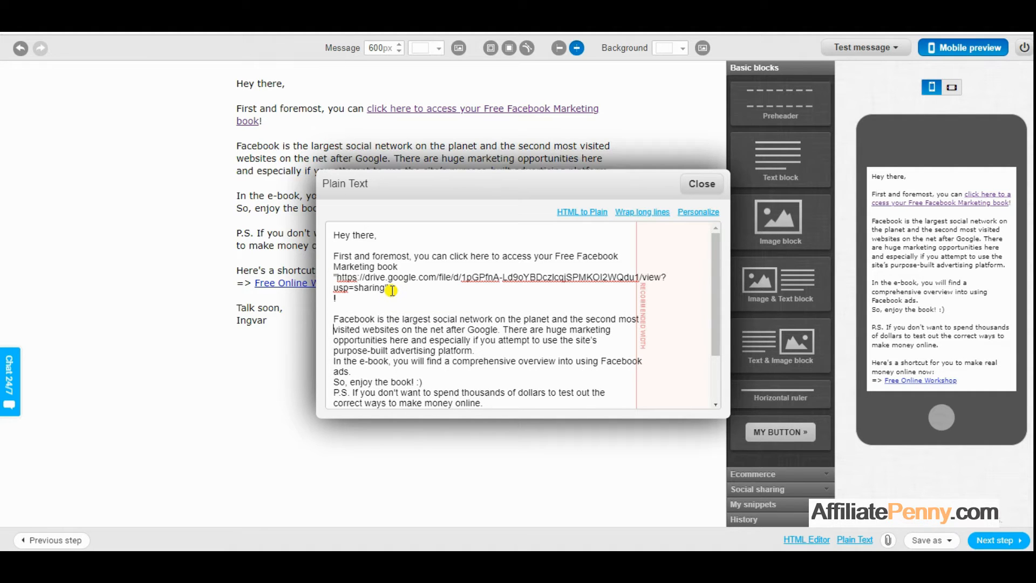
pyautogui.press('Return')
pyautogui.press('Return')
pyautogui.press('Down')
pyautogui.press('Down')
pyautogui.press('Down')
pyautogui.press('Up')
pyautogui.press('Return')
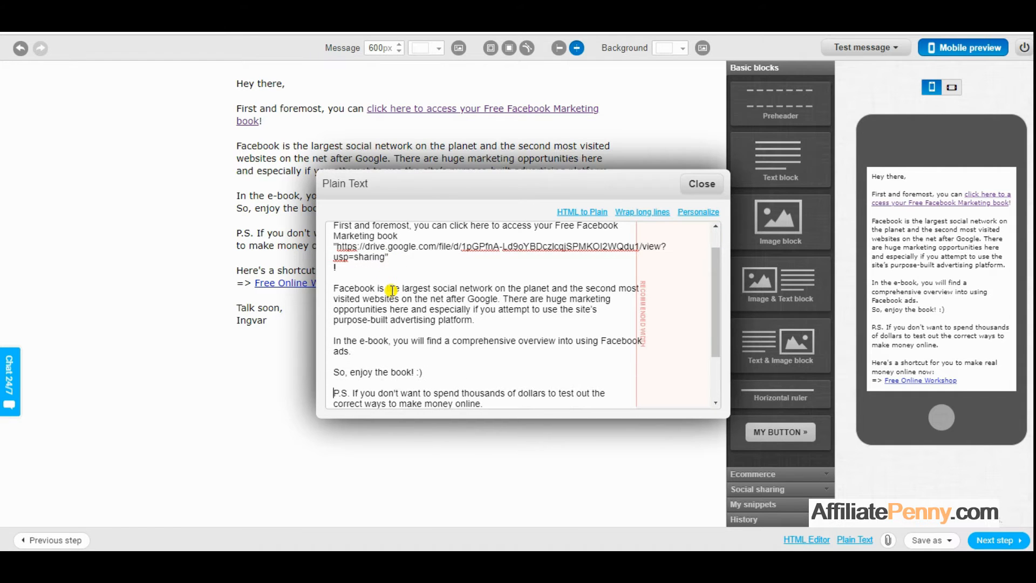
pyautogui.press('Down')
pyautogui.press('Down')
pyautogui.press('Down')
pyautogui.press('Down')
pyautogui.press('Return')
pyautogui.press('Down')
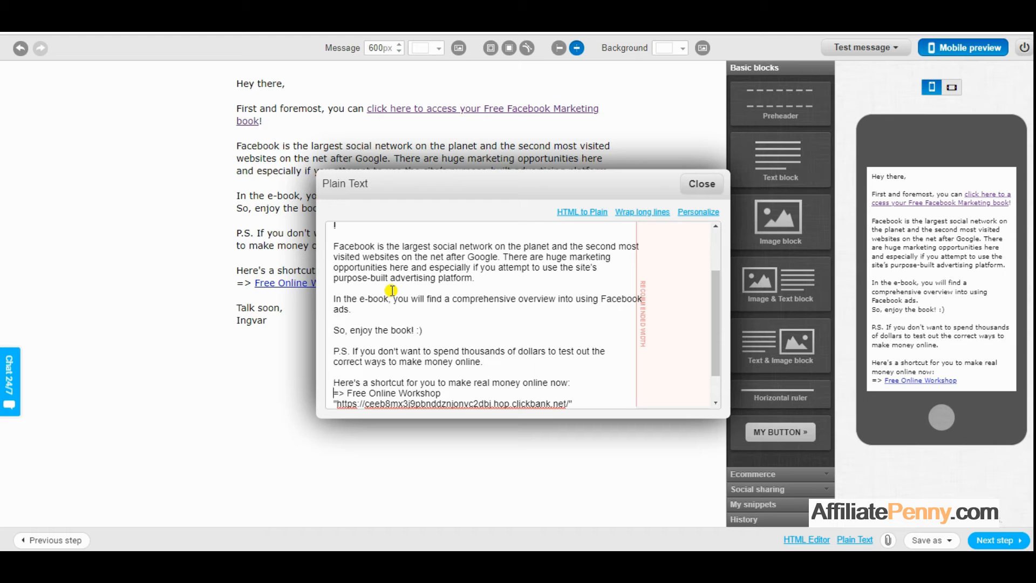
pyautogui.press('Down')
pyautogui.press('Down')
pyautogui.press('Down')
pyautogui.press('Up')
pyautogui.press('Return')
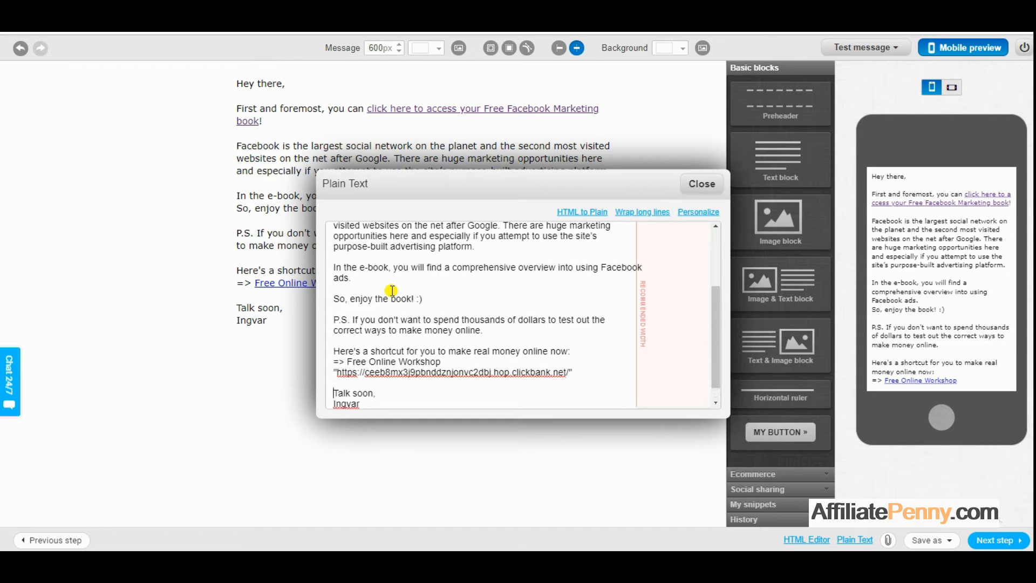
pyautogui.click(697, 183)
# - Check the message's spam score and its detailed results
pyautogui.click(861, 47)
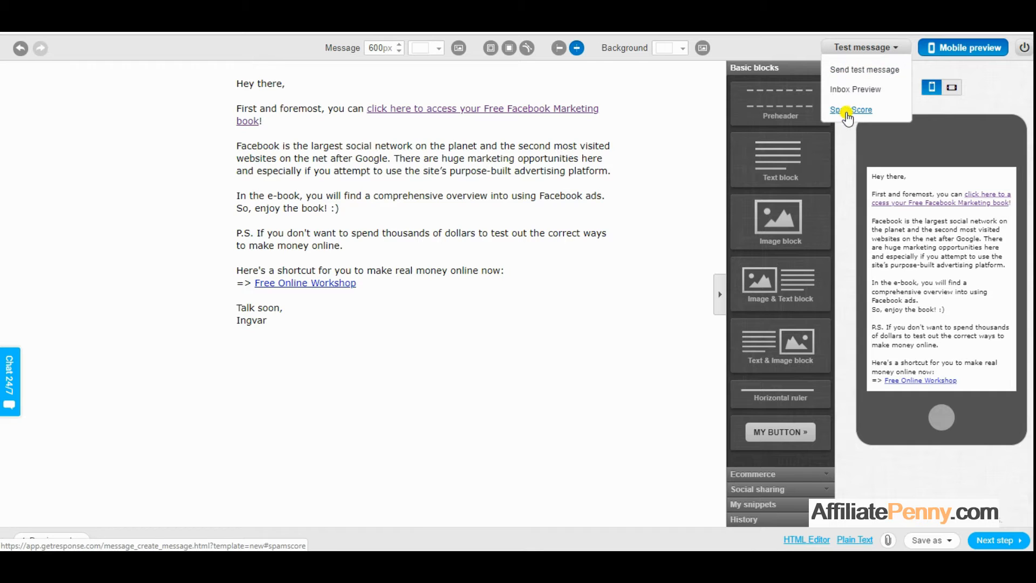
pyautogui.click(847, 111)
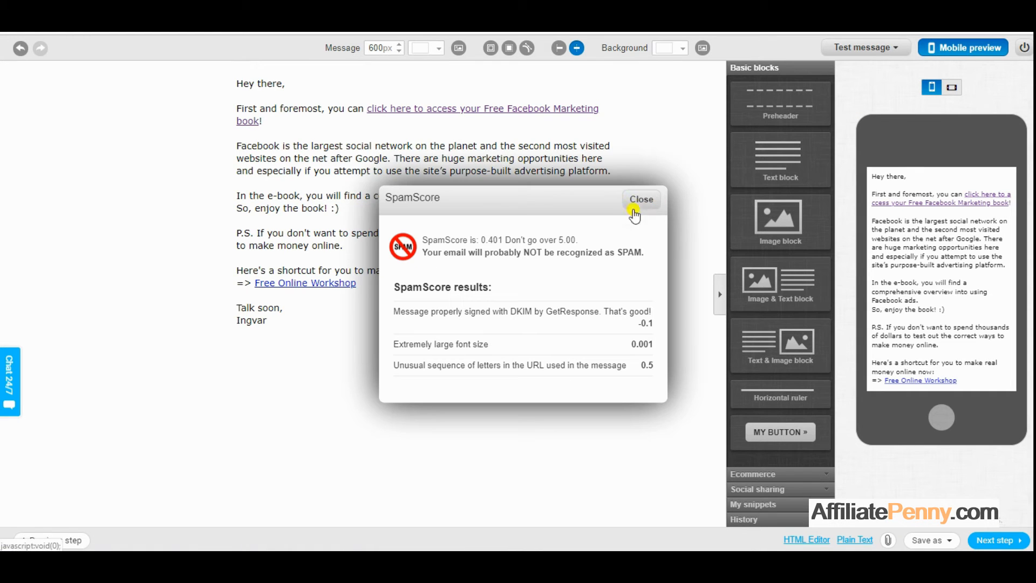
pyautogui.moveTo(422, 240); pyautogui.dragTo(638, 259)
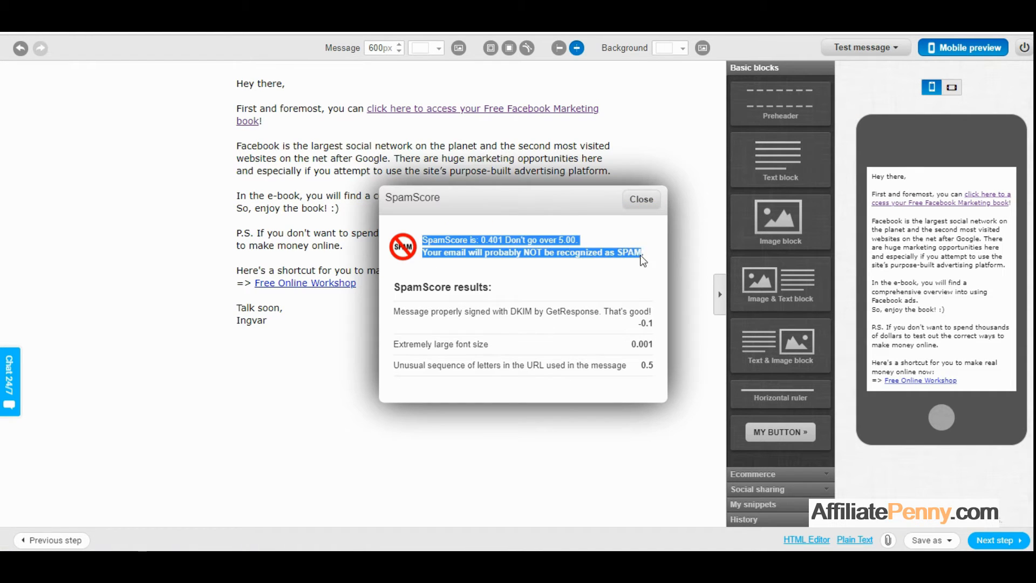
pyautogui.click(653, 259)
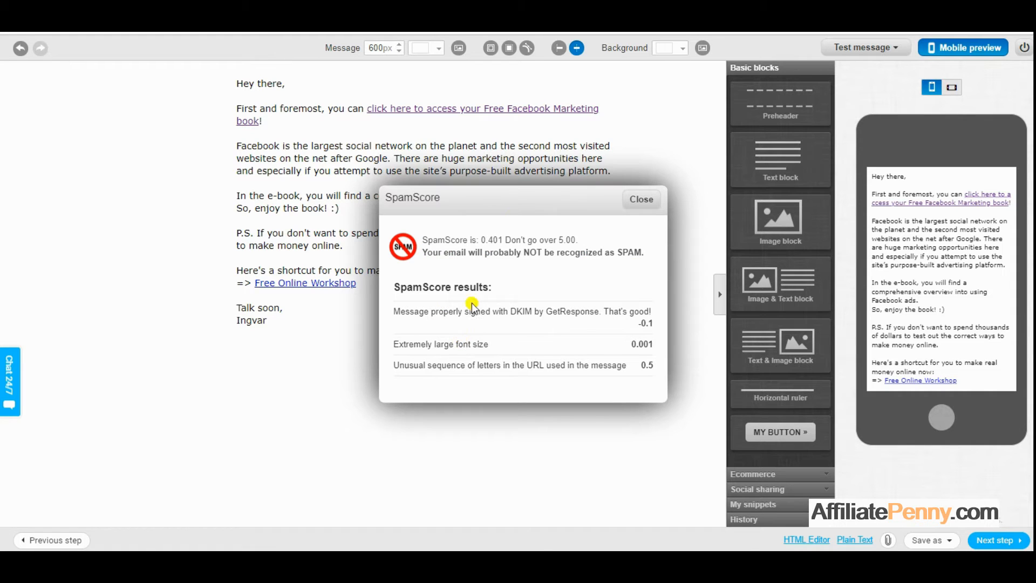
pyautogui.click(644, 202)
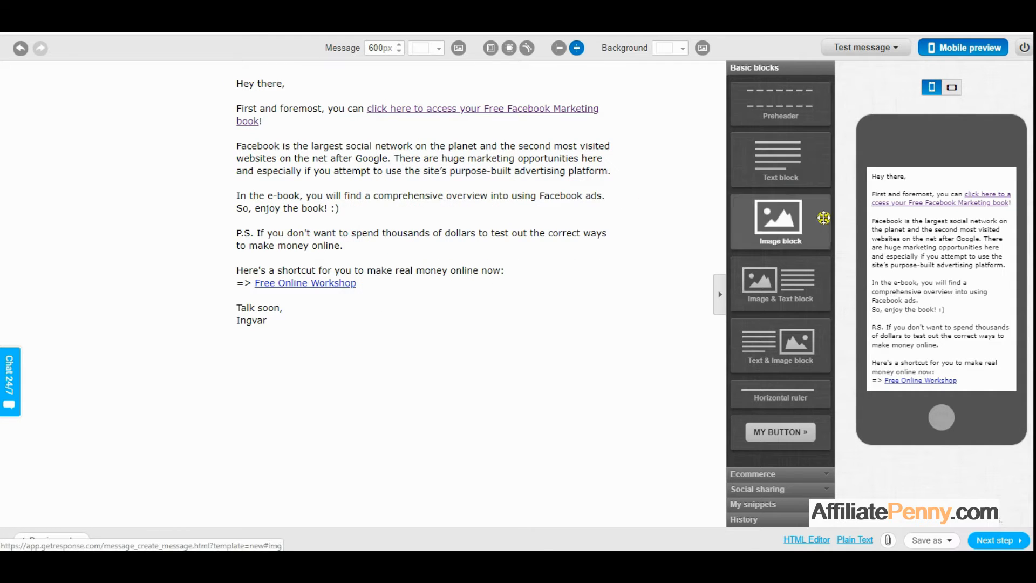
# - Save the message and filter the automation messages to include drafts as well as those in use
pyautogui.click(979, 540)
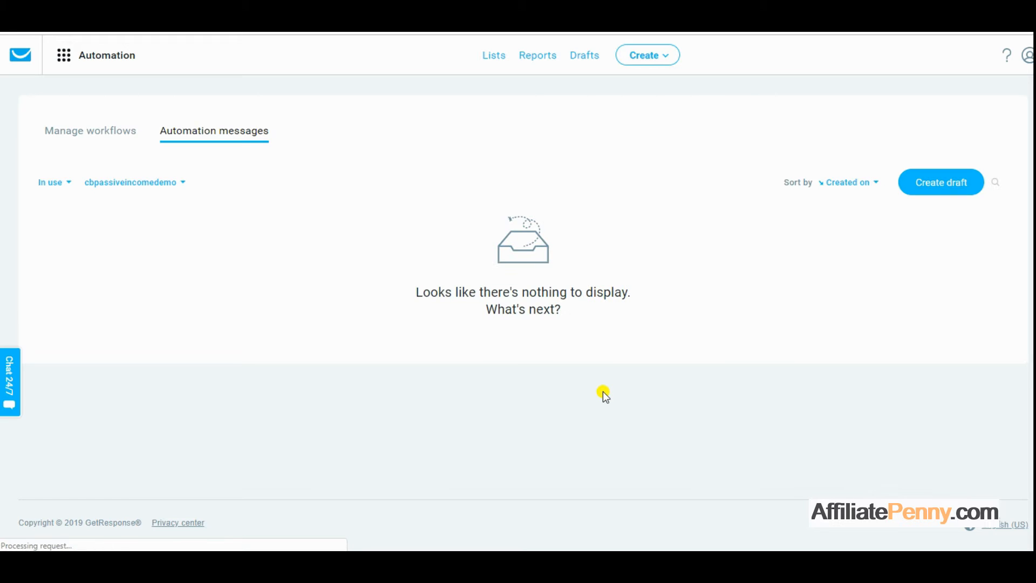
pyautogui.click(55, 185)
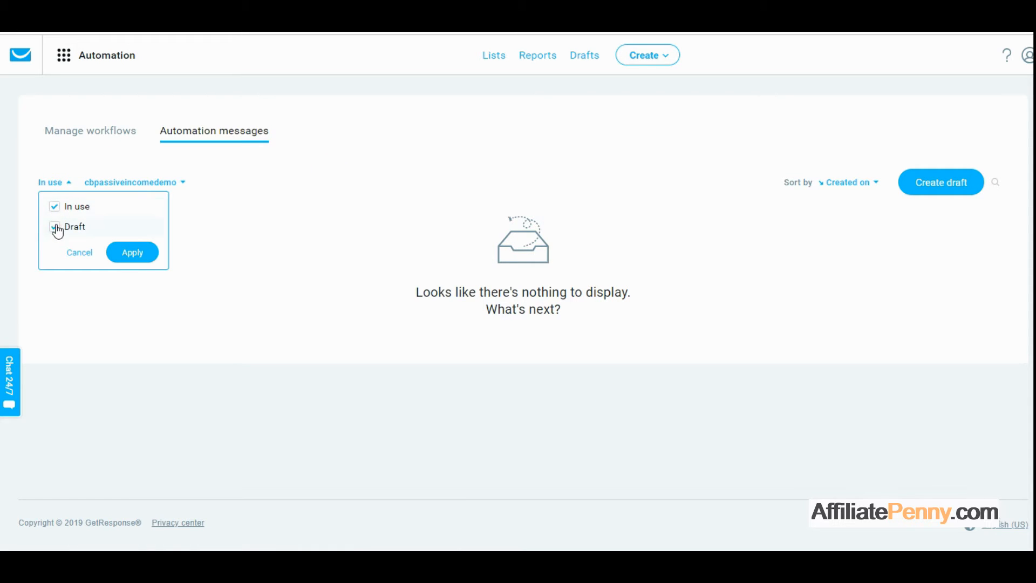
pyautogui.click(136, 253)
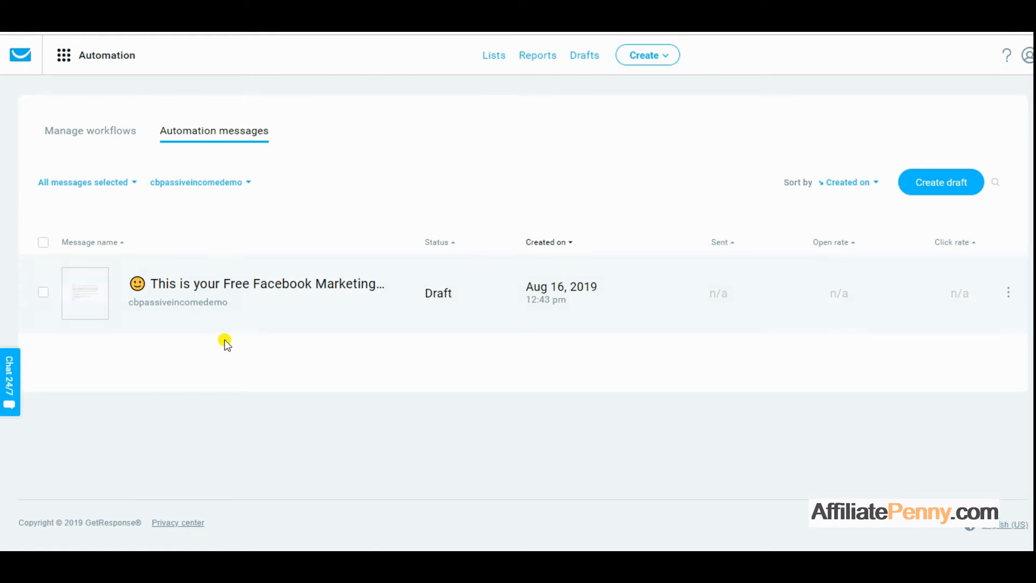
# - Create a new draft for the cbpassiveincomedemo list, using the document's "🤑 Ordinary people made money online…" as both message name and subject
pyautogui.click(925, 191)
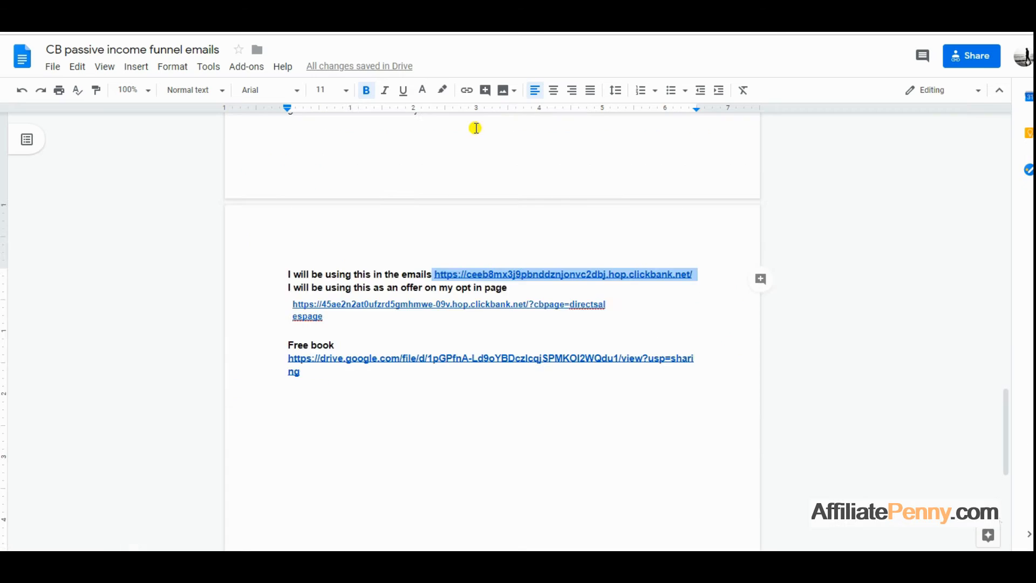
pyautogui.scroll(6, 331, 218)
pyautogui.moveTo(331, 218); pyautogui.dragTo(513, 214)
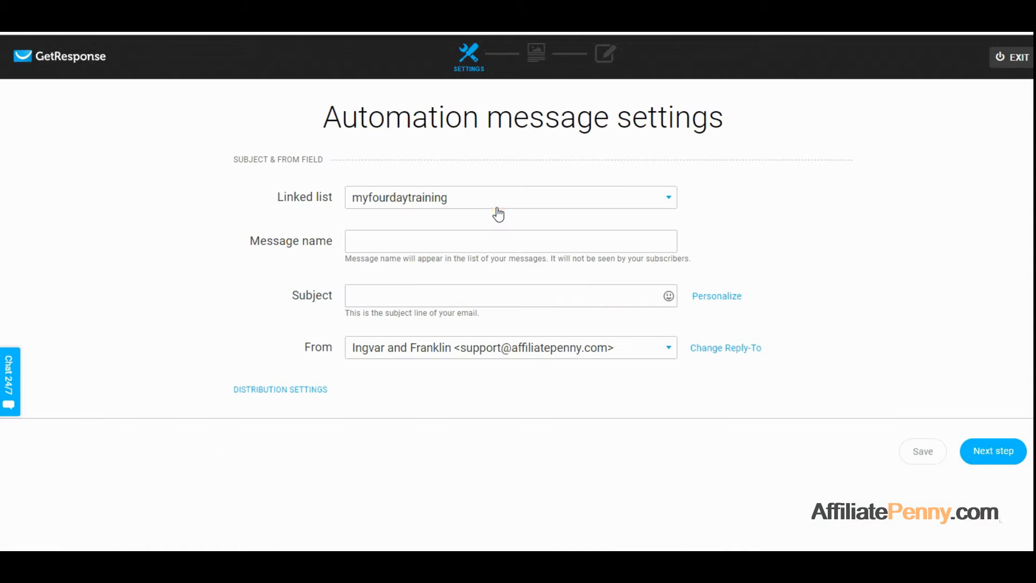
pyautogui.click(493, 213)
pyautogui.click(413, 218)
pyautogui.click(405, 242)
pyautogui.write('🤑 Ordinary people made money online…')
pyautogui.click(386, 297)
pyautogui.write('🤑 Ordinary people made money online…')
# - Choose the sender's personal From address, add a reply-to address and start the message template from scratch
pyautogui.click(497, 349)
pyautogui.click(475, 388)
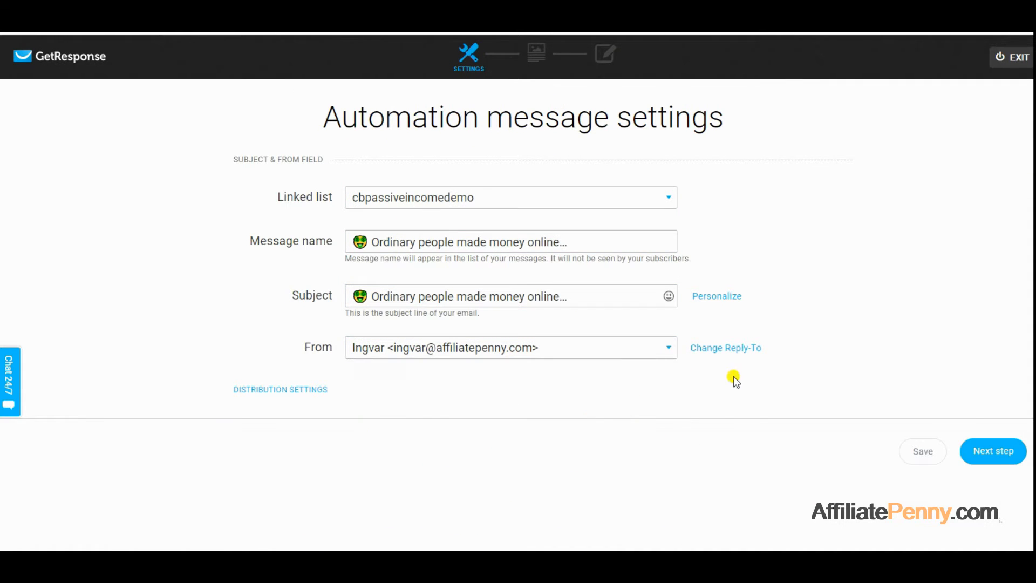
pyautogui.click(724, 348)
pyautogui.click(524, 407)
pyautogui.click(982, 501)
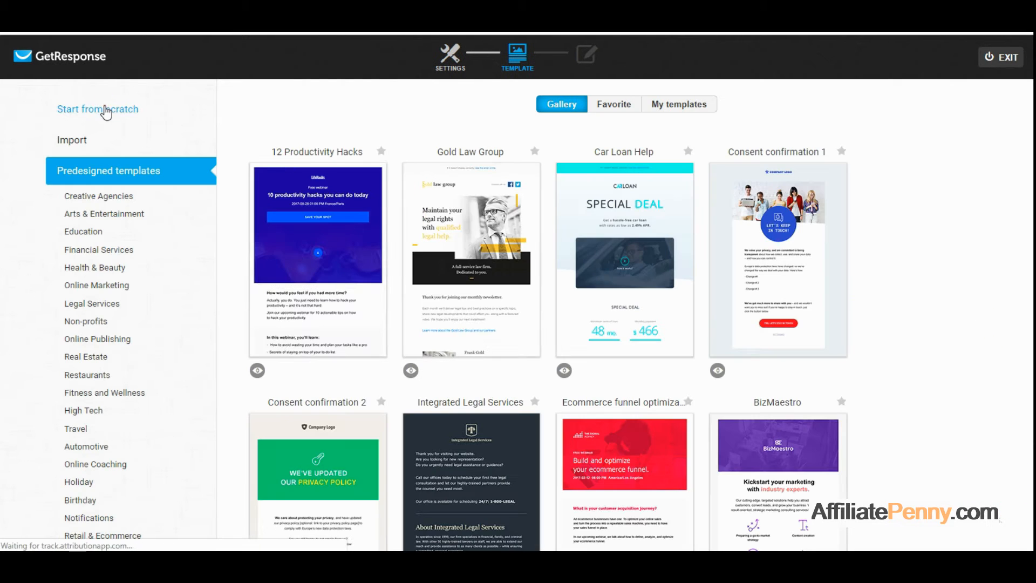
pyautogui.click(104, 109)
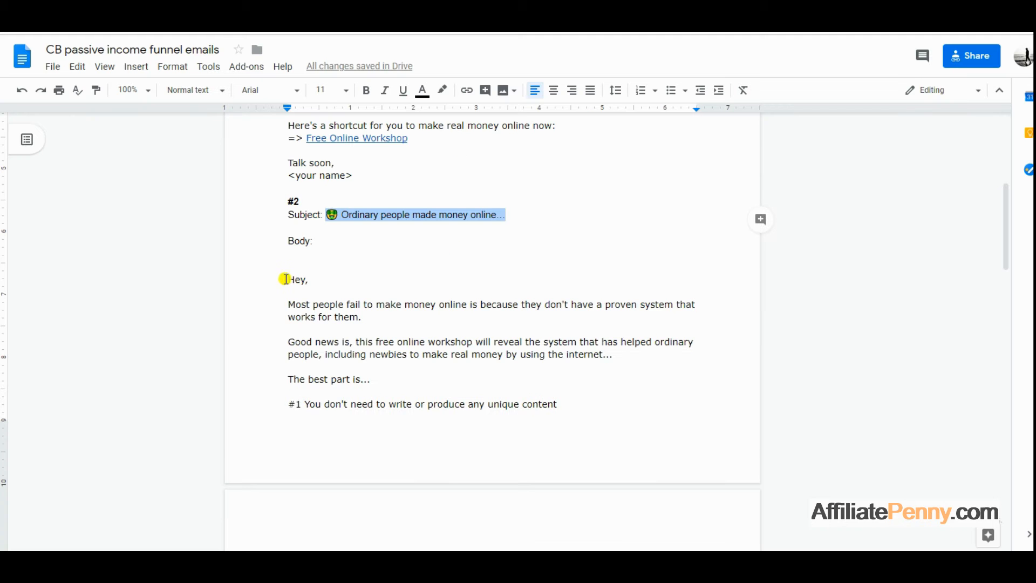
# - Replace the placeholder text with the body of email #2 from the document, signed with the sender's first name
pyautogui.moveTo(287, 278); pyautogui.dragTo(382, 441)
pyautogui.hotkey('ctrl', 'c')
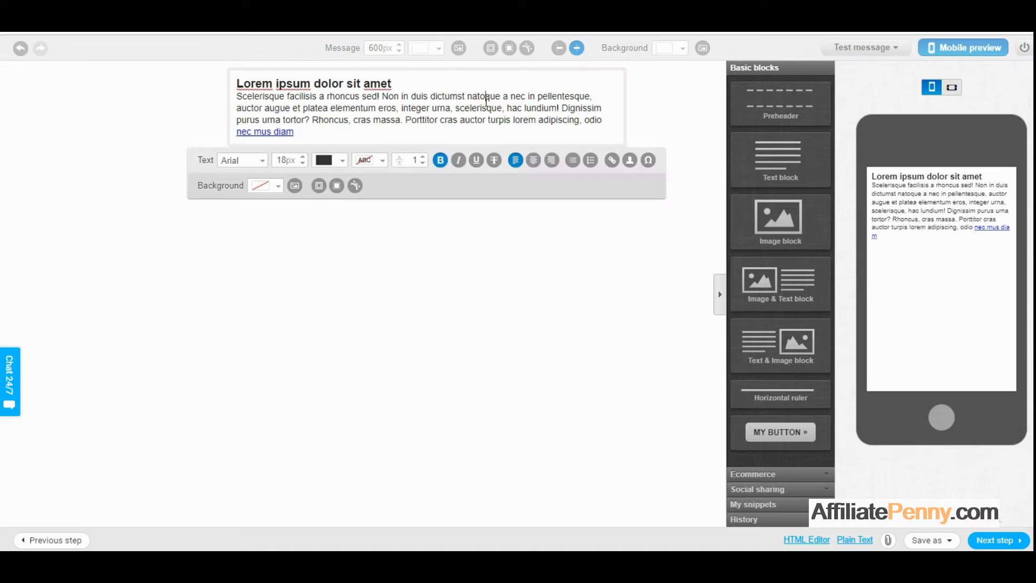
pyautogui.hotkey('ctrl', 'v')
pyautogui.press('Return')
pyautogui.write('In')
# - Set the whole second email's body to Verdana at 14px
pyautogui.hotkey('ctrl', 'a')
pyautogui.click(263, 336)
pyautogui.click(243, 474)
pyautogui.click(303, 352)
pyautogui.click(426, 201)
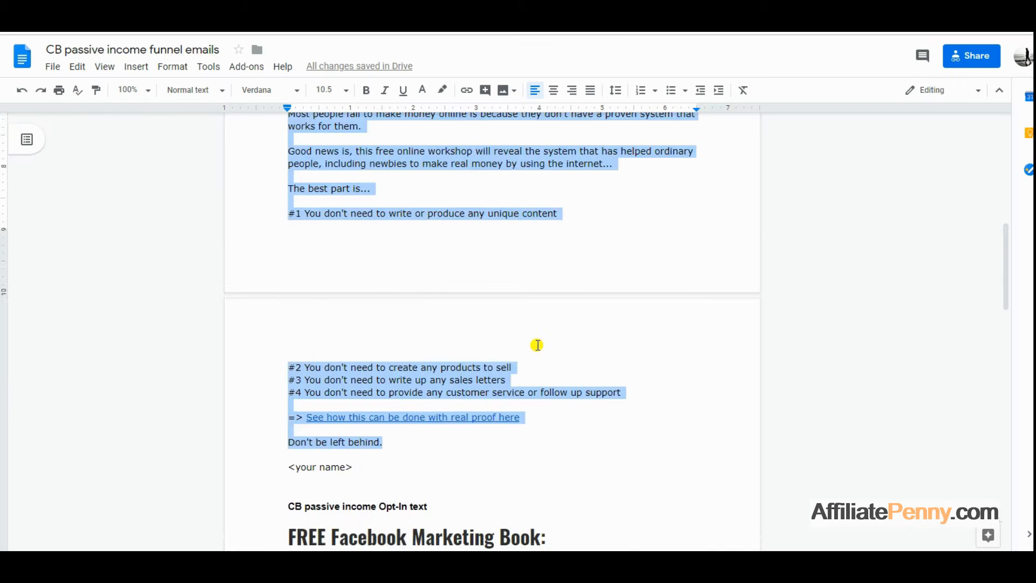
# - Link "See how this can be done with real proof here" to the document's ClickBank HopLink for emails, with the title "Free workshop"
pyautogui.scroll(-10, 537, 346)
pyautogui.moveTo(323, 323); pyautogui.dragTo(288, 311)
pyautogui.moveTo(435, 281); pyautogui.dragTo(696, 280)
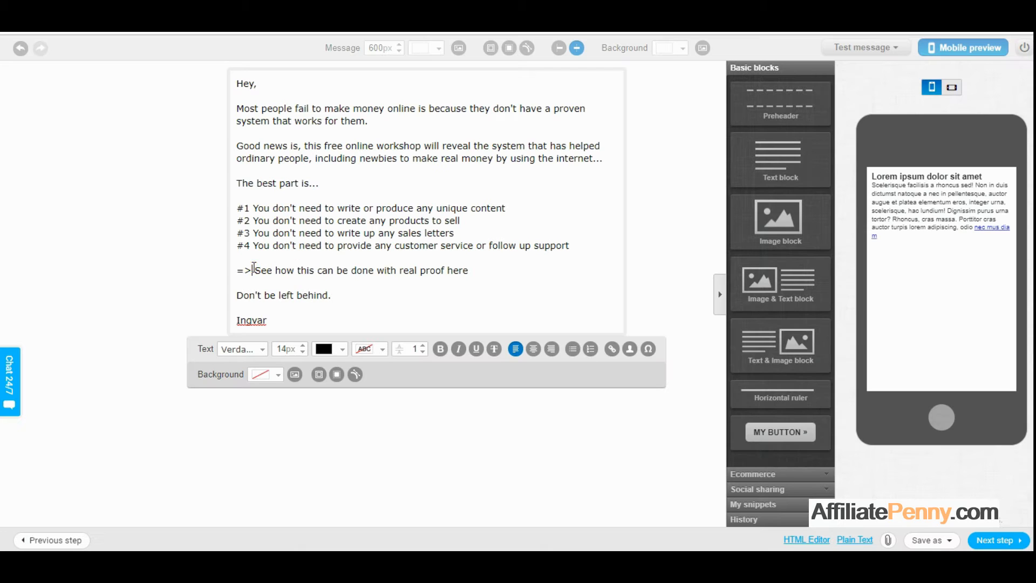
pyautogui.moveTo(255, 270); pyautogui.dragTo(301, 291)
pyautogui.click(611, 349)
pyautogui.hotkey('ctrl', 'v')
pyautogui.click(489, 311)
pyautogui.write('Free workshop')
pyautogui.click(615, 331)
# - Check the second message's spam score and the factors that contribute to it
pyautogui.click(854, 539)
pyautogui.click(693, 213)
pyautogui.click(702, 183)
pyautogui.click(863, 48)
pyautogui.click(866, 88)
pyautogui.moveTo(394, 322); pyautogui.dragTo(534, 320)
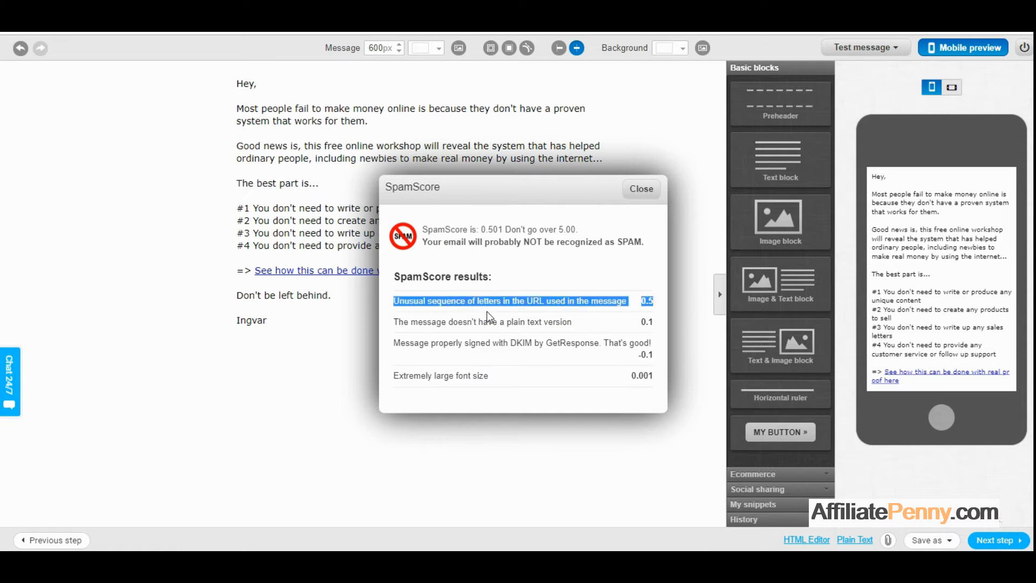
pyautogui.click(642, 188)
# - Generate the second message's plain text version from its HTML content and wrap the long lines
pyautogui.click(854, 540)
pyautogui.click(582, 212)
pyautogui.click(624, 214)
# - Separate the paragraphs and sign-off of the second message's plain text with blank lines
pyautogui.click(391, 268)
pyautogui.press('Home')
pyautogui.press('Return')
pyautogui.press('Down')
pyautogui.press('Down')
pyautogui.press('Down')
pyautogui.press('Return')
pyautogui.press('Down')
pyautogui.press('Down')
pyautogui.press('Down')
pyautogui.press('Down')
pyautogui.press('Down')
pyautogui.press('Return')
pyautogui.press('Down')
pyautogui.press('Down')
pyautogui.press('Return')
pyautogui.press('Down')
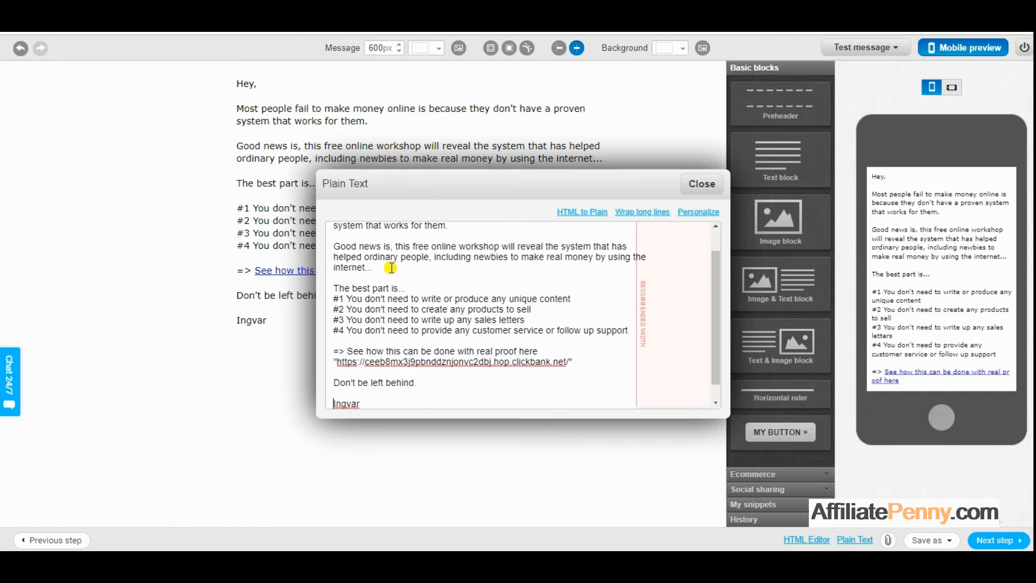
pyautogui.click(701, 184)
# - Recheck the spam score of the "Ordinary people made money online…" message and save it as a draft
pyautogui.click(863, 48)
pyautogui.click(863, 108)
pyautogui.click(646, 199)
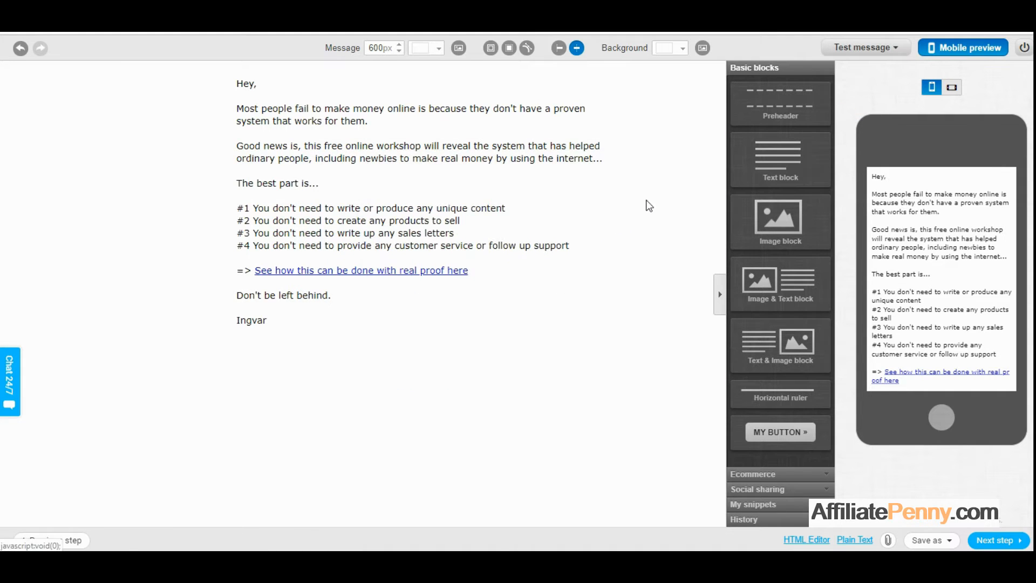
pyautogui.click(996, 540)
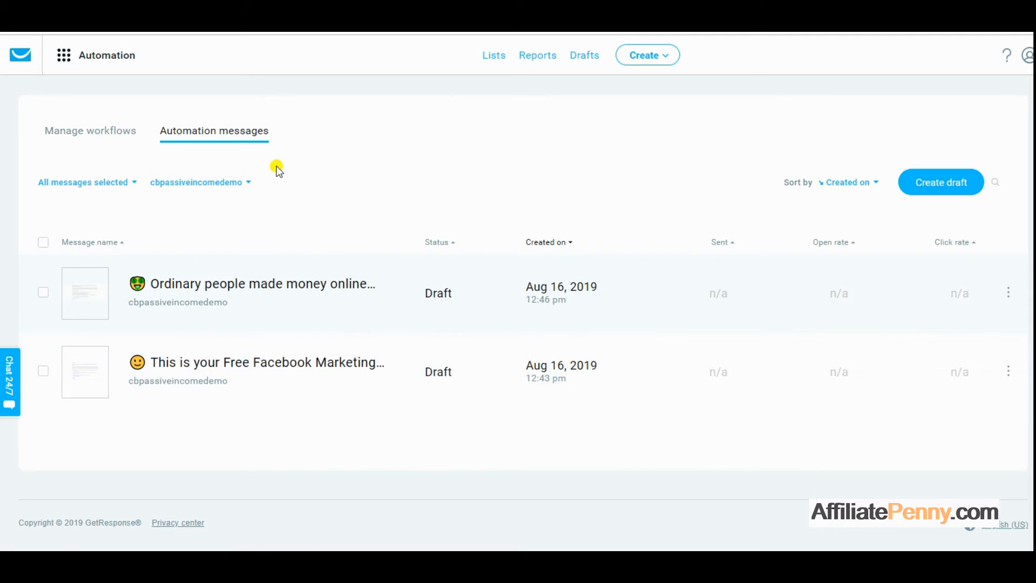
# - Create a new automation workflow built from scratch
pyautogui.click(86, 133)
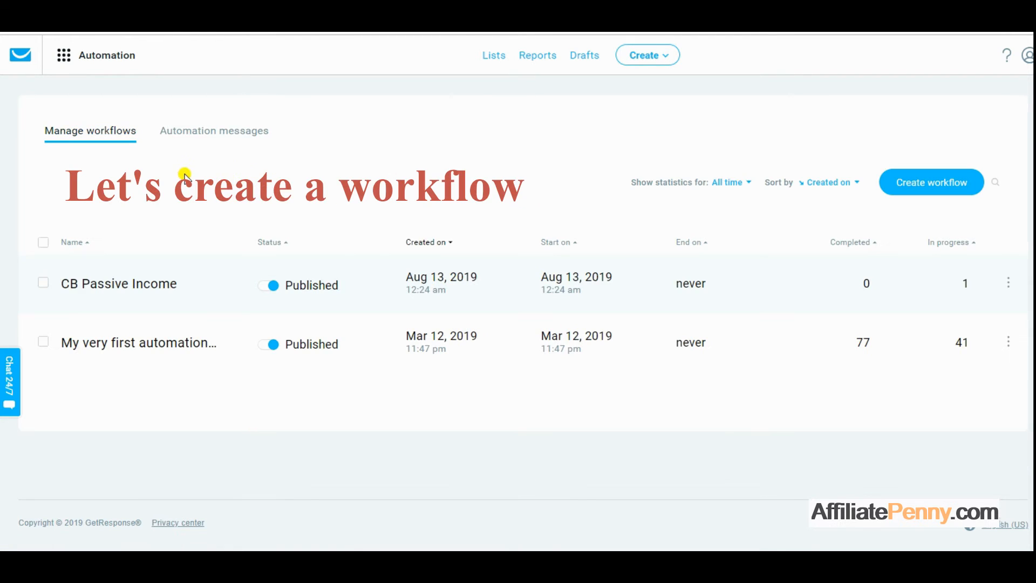
pyautogui.click(935, 178)
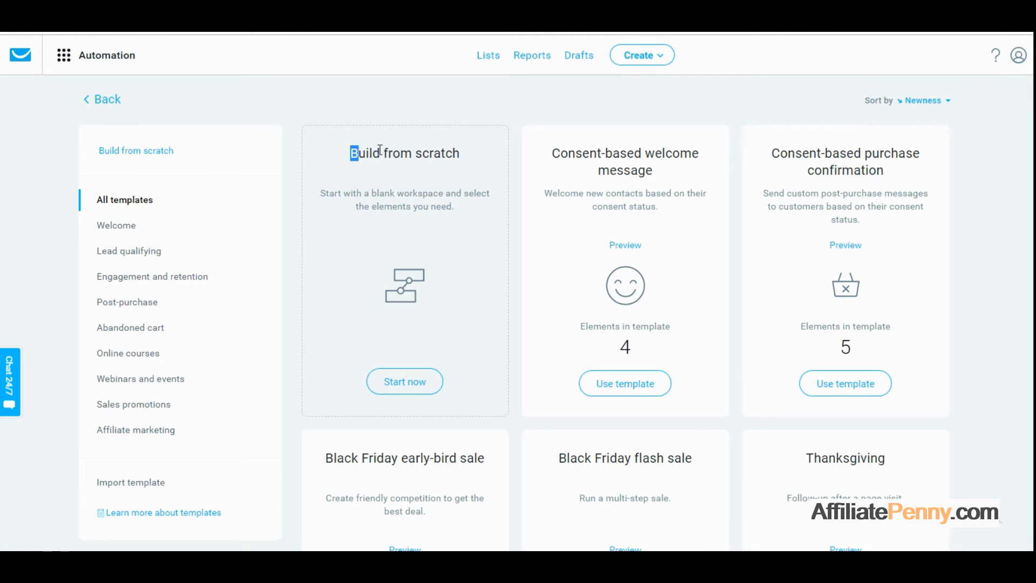
pyautogui.moveTo(355, 155); pyautogui.dragTo(464, 158)
pyautogui.click(405, 381)
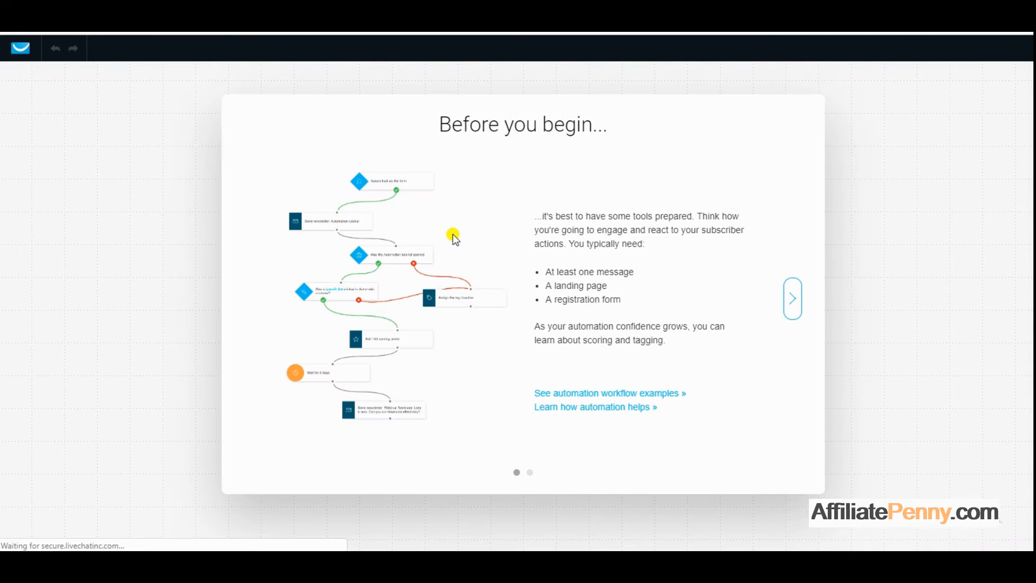
# - Skip the introduction and start the workflow when someone subscribes, keeping the default draft name
pyautogui.click(792, 298)
pyautogui.click(792, 299)
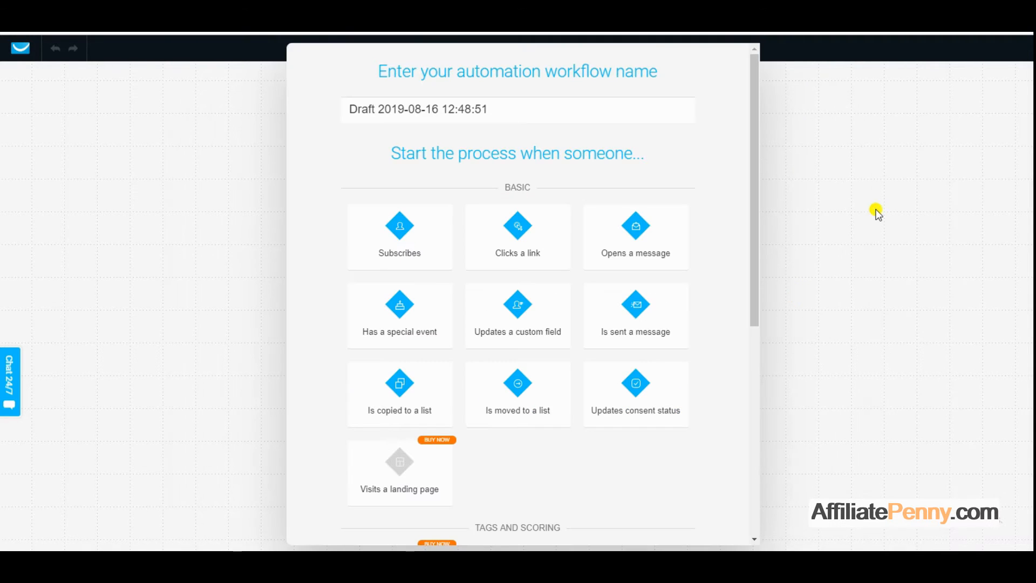
pyautogui.click(406, 231)
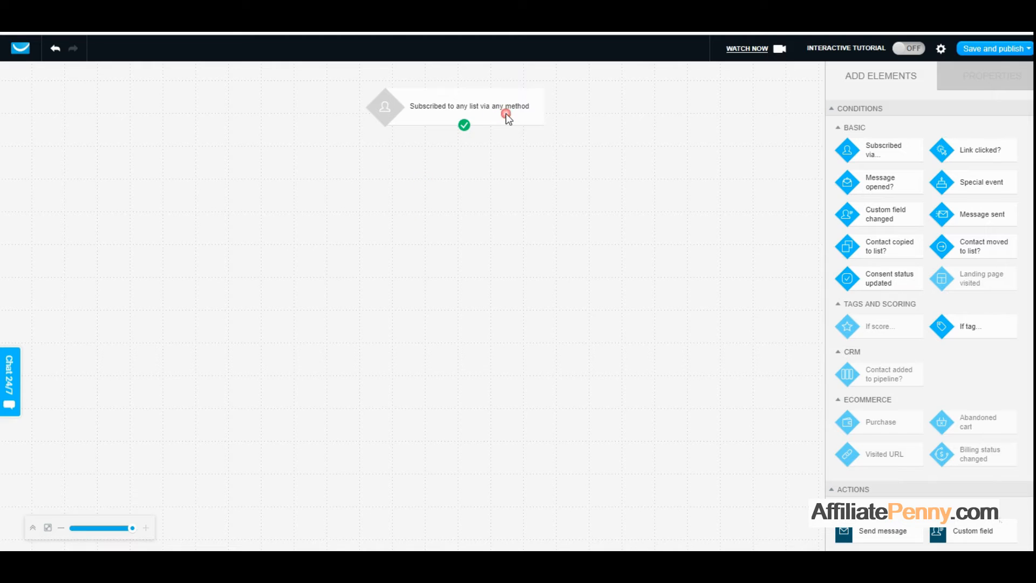
# - Limit the Subscribe condition to the specific list cbpassiveincomedemo and open its subscription method options
pyautogui.click(506, 113)
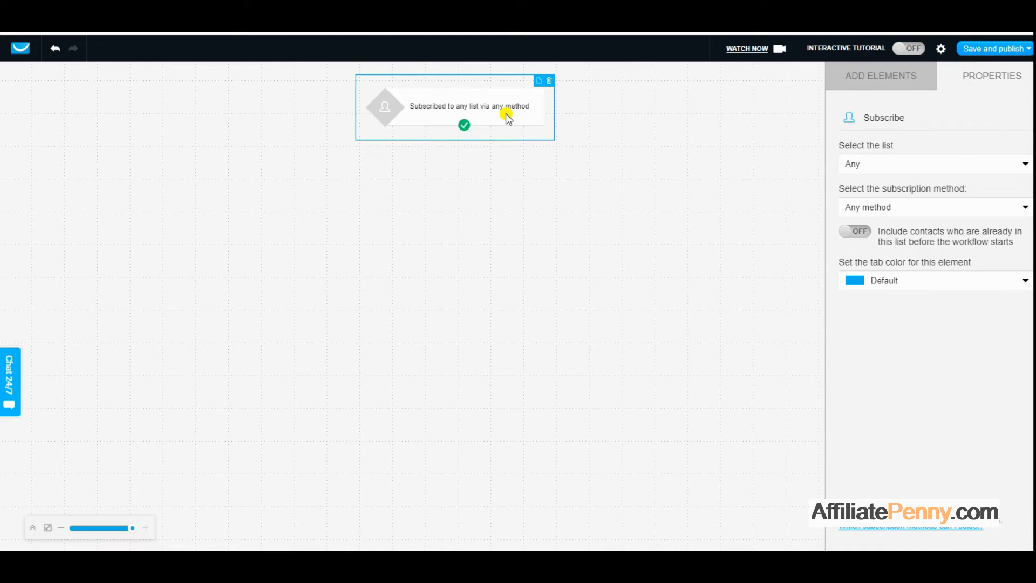
pyautogui.click(899, 170)
pyautogui.click(886, 200)
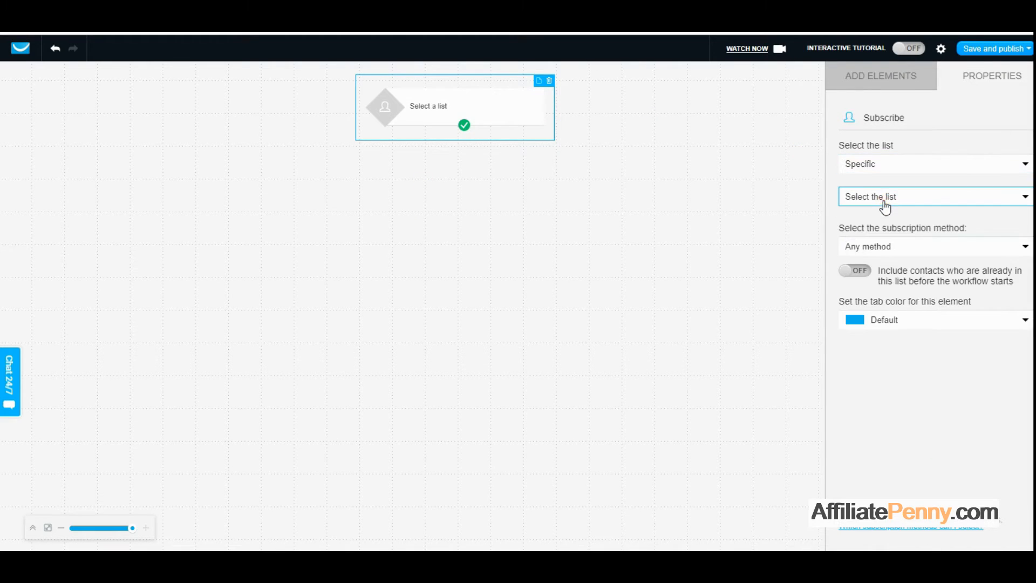
pyautogui.click(885, 206)
pyautogui.click(893, 230)
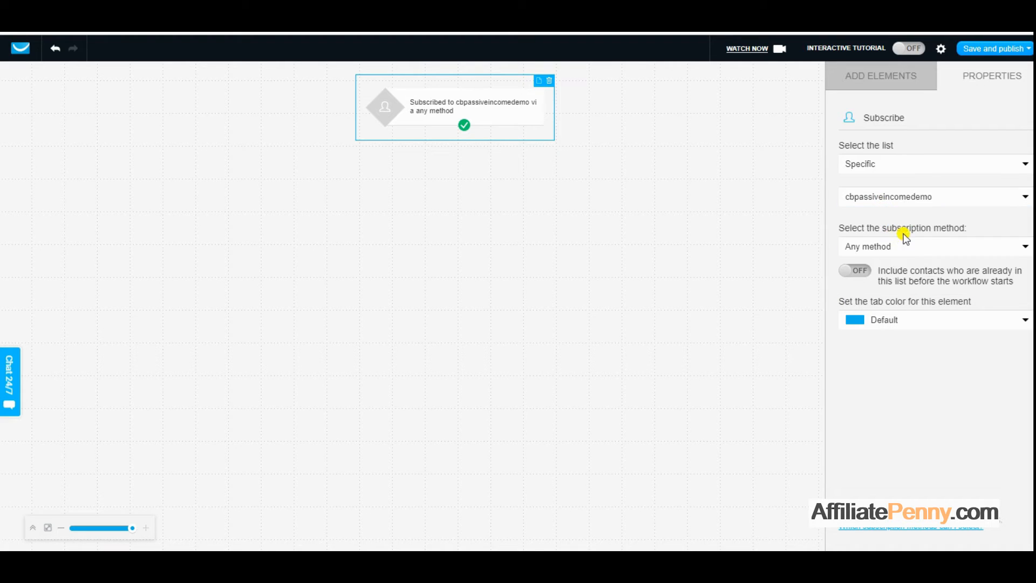
pyautogui.click(881, 249)
pyautogui.click(882, 250)
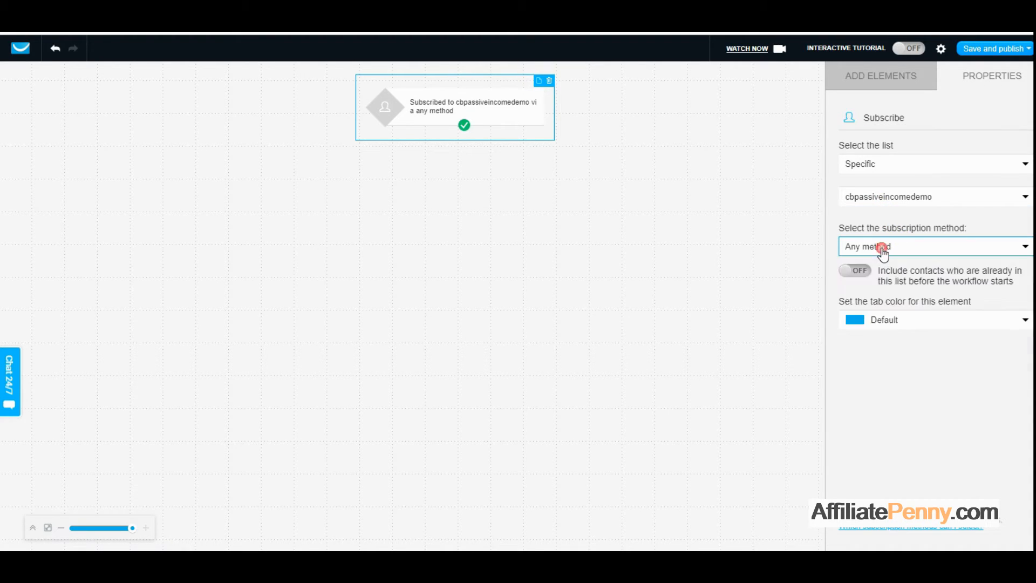
# - Add a Send message action below the Subscribed condition and connect it to the condition's positive output
pyautogui.click(684, 244)
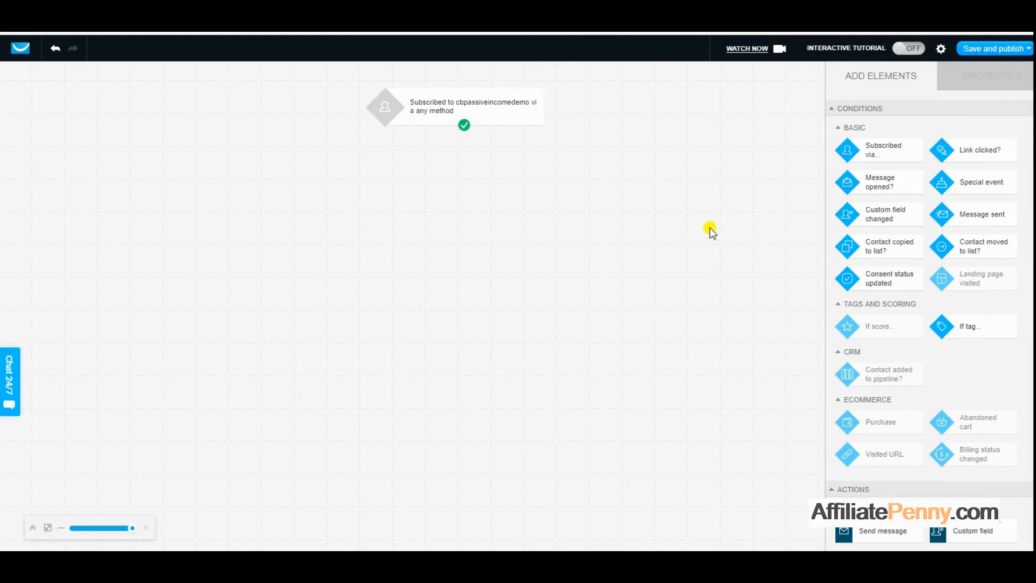
pyautogui.scroll(-2, 917, 302)
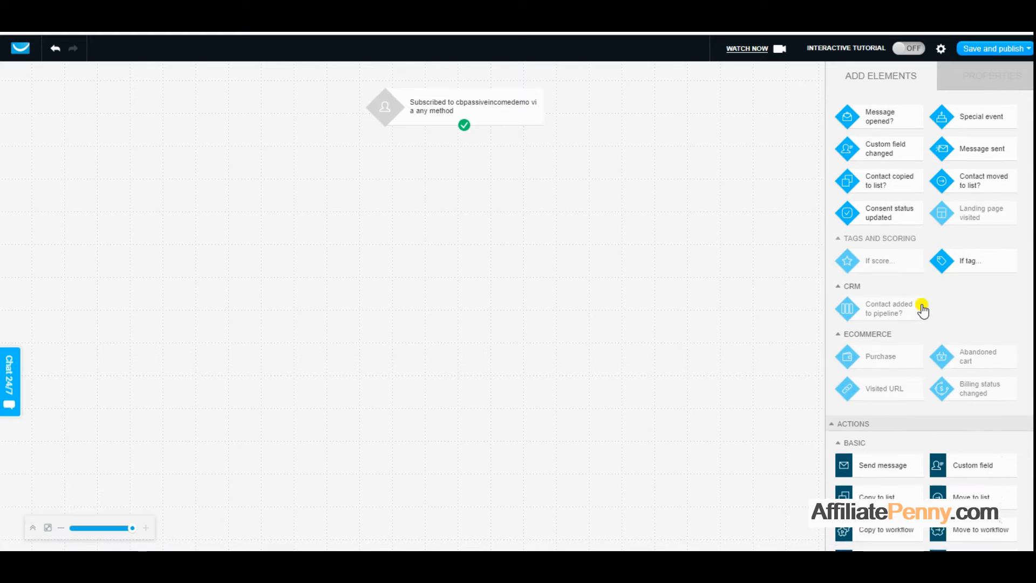
pyautogui.moveTo(883, 408); pyautogui.dragTo(451, 186)
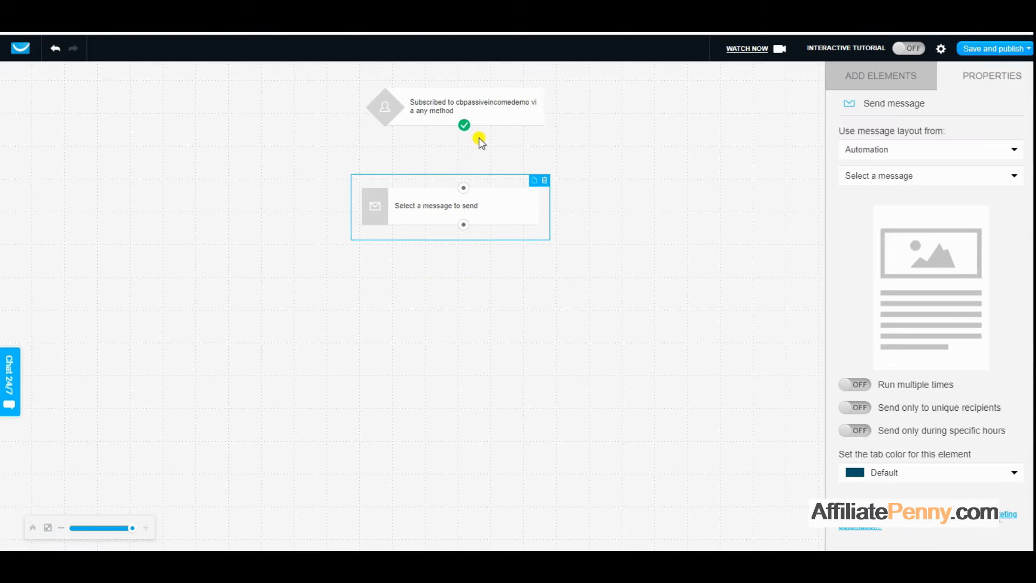
pyautogui.moveTo(463, 189); pyautogui.dragTo(467, 127)
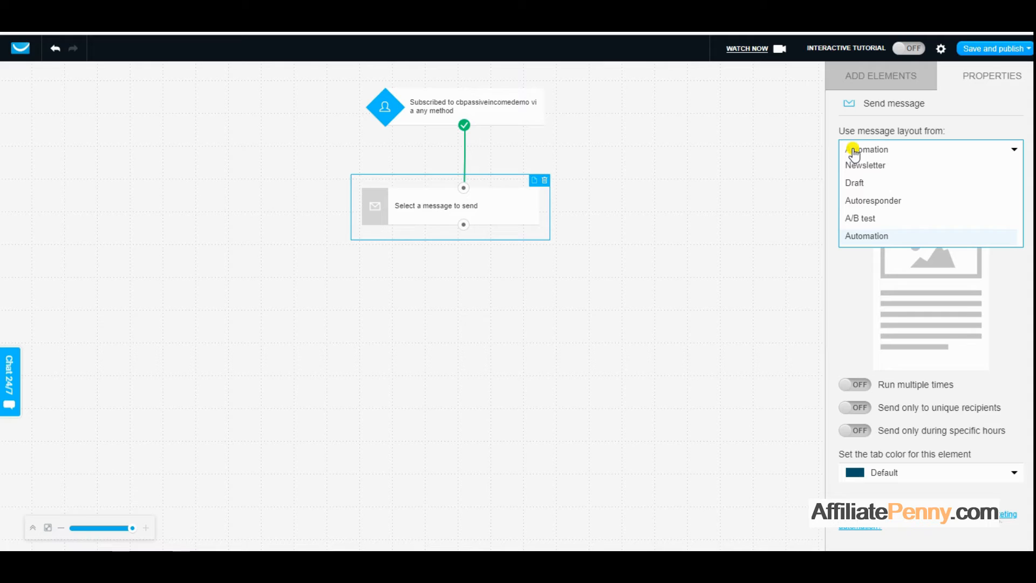
# - Assign the draft "This is your Free Facebook Marketing book" to the action, copied as an automation message with cbpassiveincomedemo's footer language
pyautogui.click(858, 183)
pyautogui.click(877, 178)
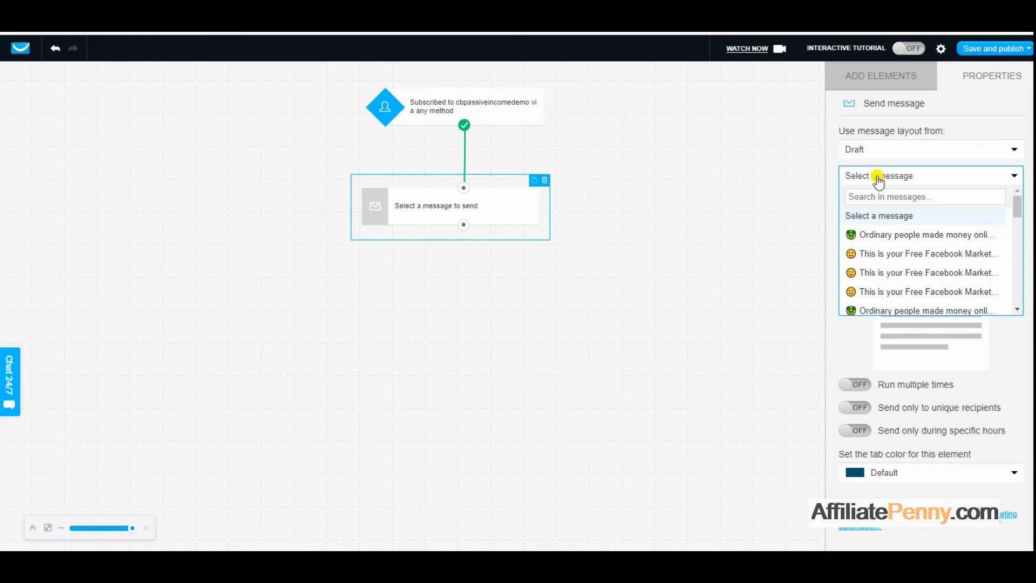
pyautogui.click(924, 253)
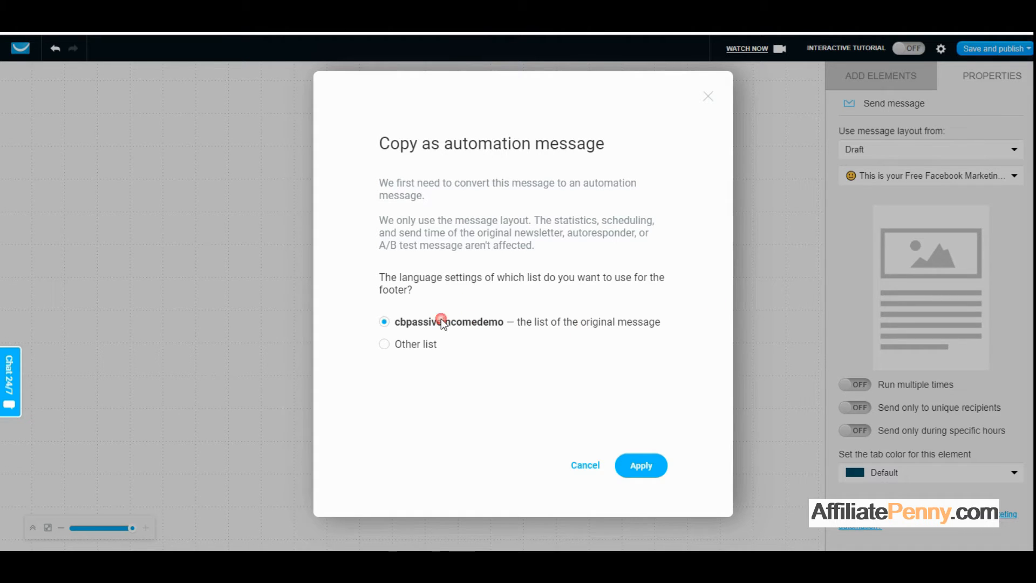
pyautogui.click(624, 474)
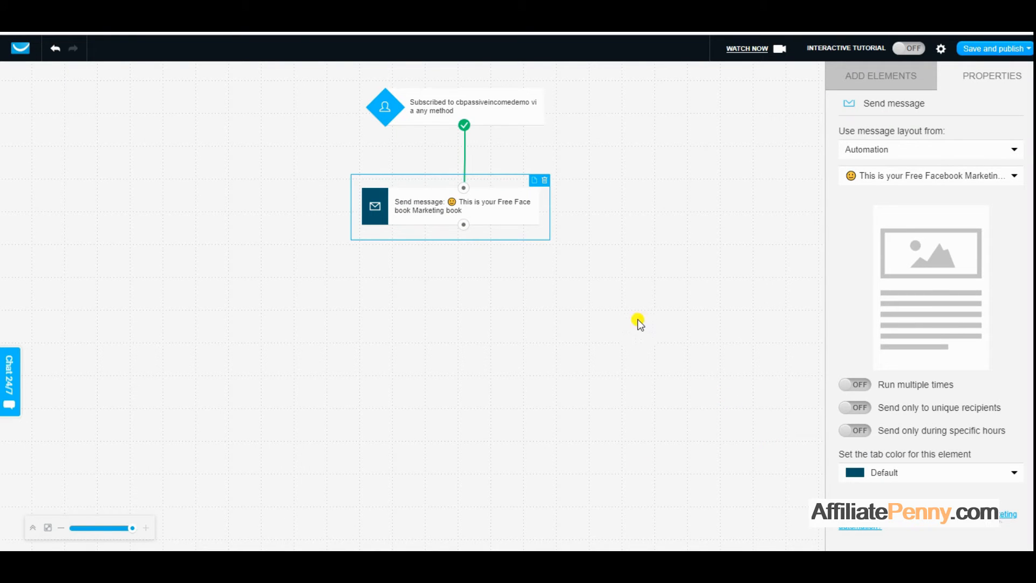
pyautogui.click(724, 345)
# - Add a Wait action below the Free Facebook Marketing book message and connect the two
pyautogui.scroll(-5, 919, 319)
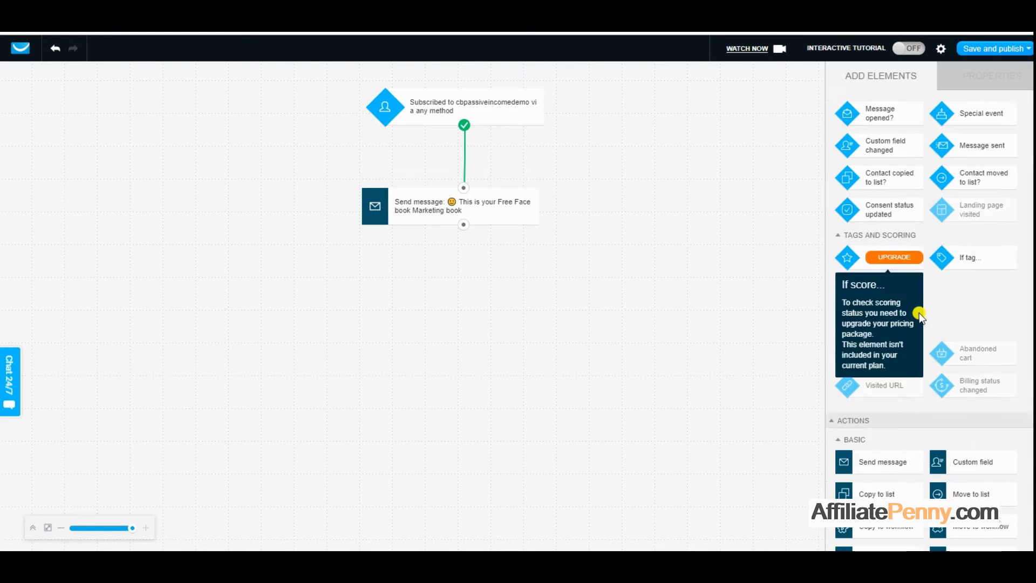
pyautogui.moveTo(873, 354); pyautogui.dragTo(464, 224)
pyautogui.click(473, 299)
# - Set the Wait action's delay to 2 days and align the element beneath the message
pyautogui.click(873, 189)
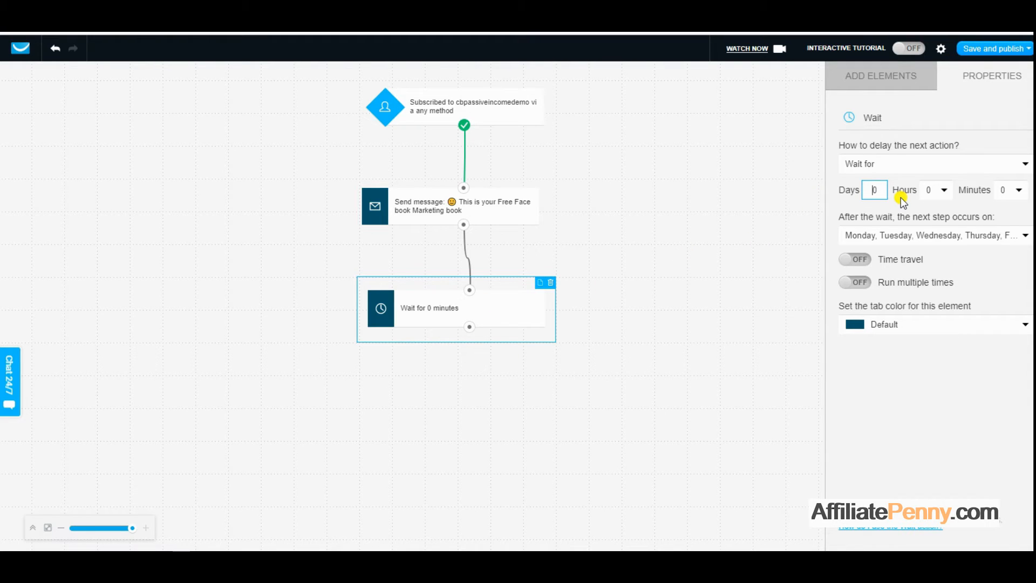
pyautogui.press('Delete')
pyautogui.click(942, 372)
pyautogui.click(849, 321)
pyautogui.moveTo(536, 303); pyautogui.dragTo(511, 313)
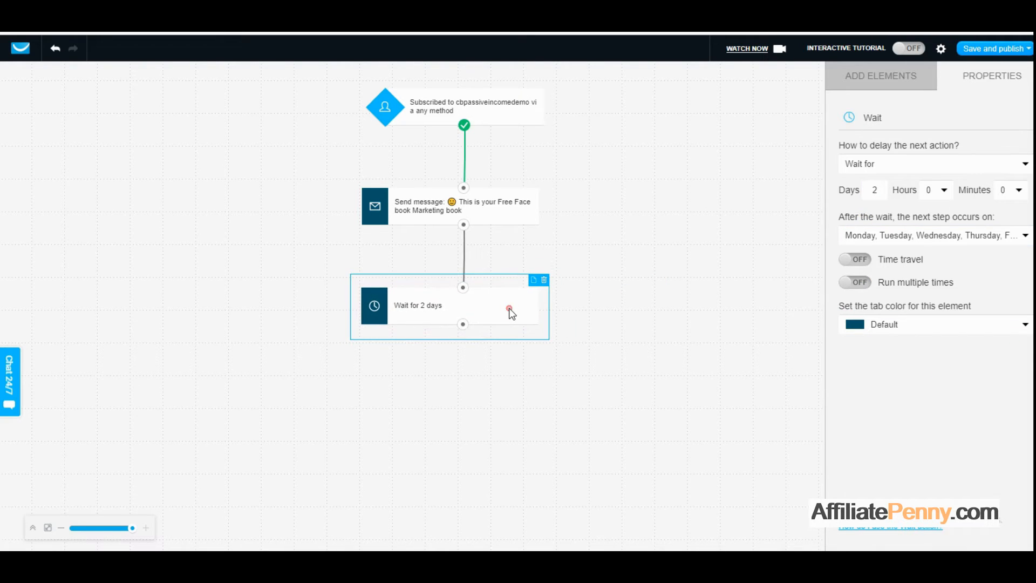
pyautogui.click(674, 317)
# - Connect a second Send message action after the wait, using the draft "Ordinary people made money online…" copied as an automation message
pyautogui.scroll(-5, 912, 249)
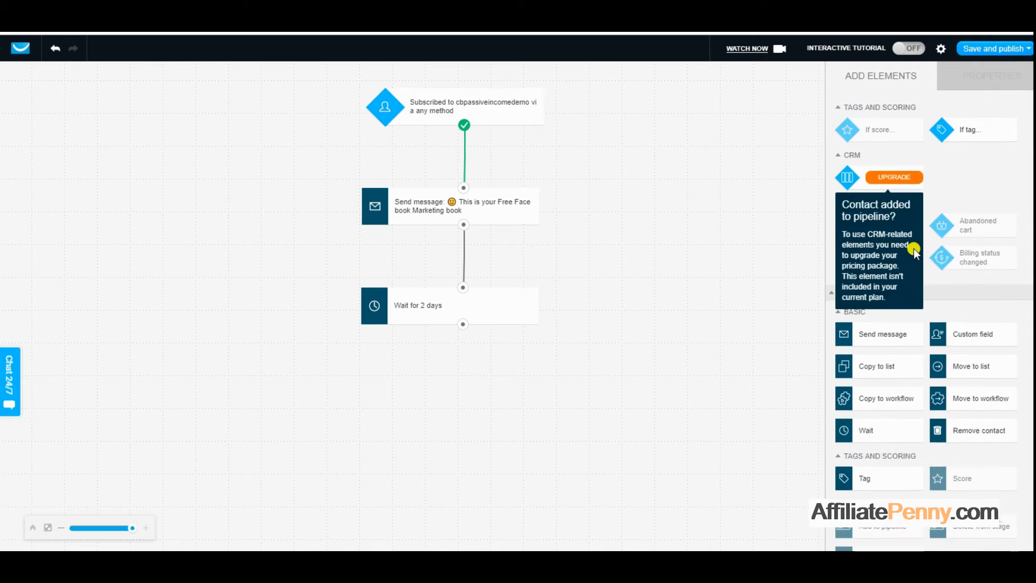
pyautogui.moveTo(883, 278); pyautogui.dragTo(465, 326)
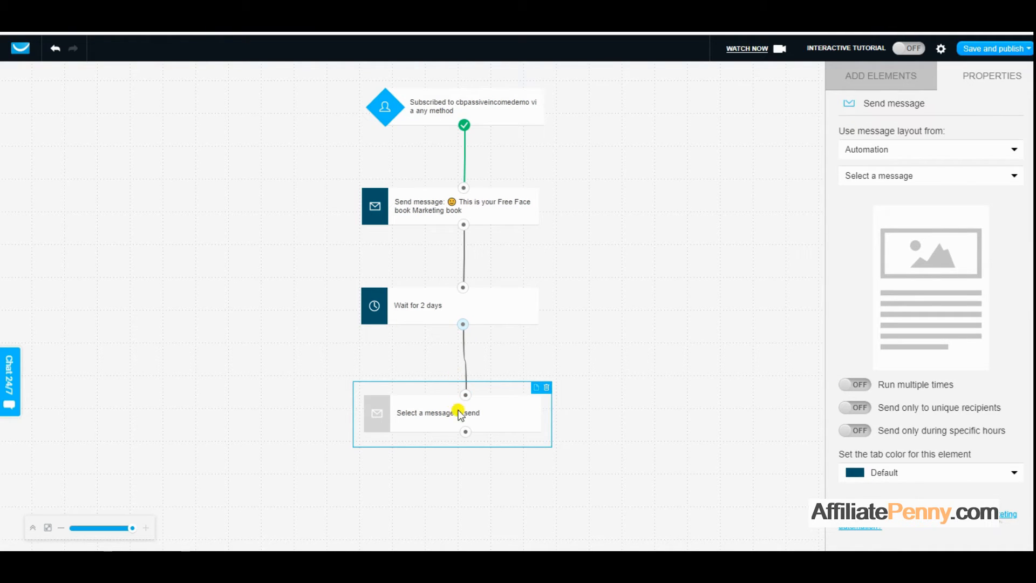
pyautogui.click(875, 151)
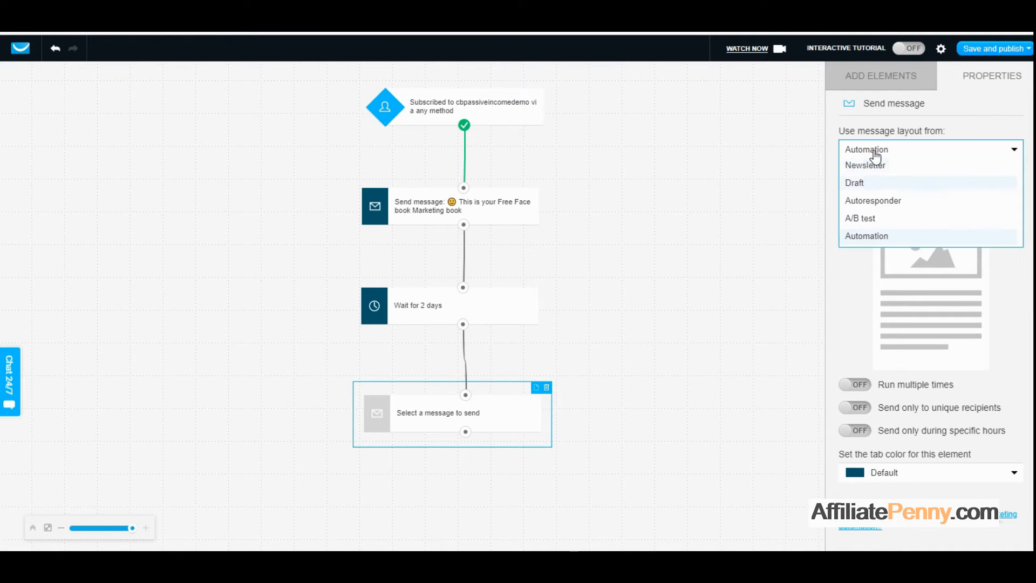
pyautogui.click(864, 184)
pyautogui.click(881, 176)
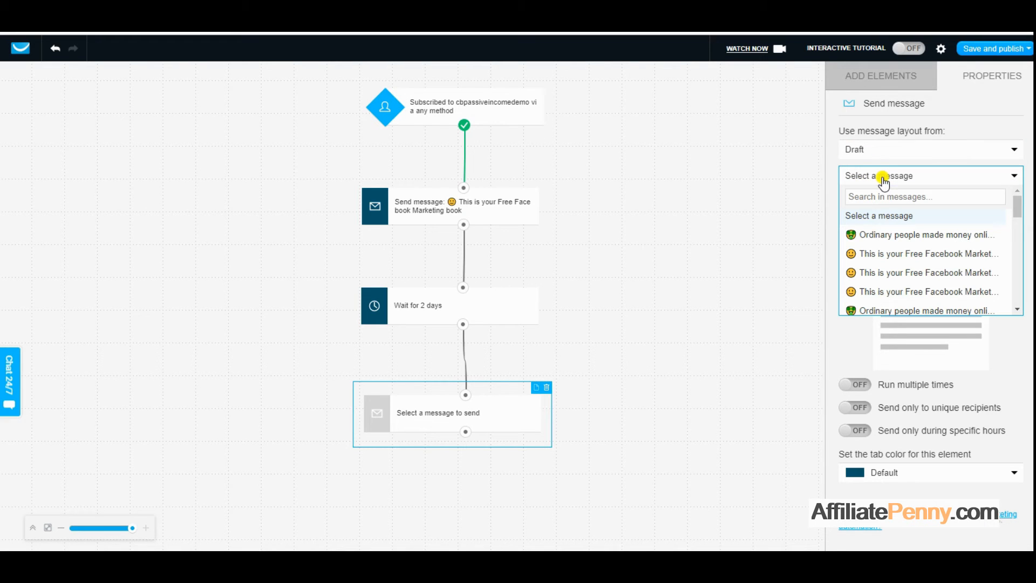
pyautogui.click(908, 234)
pyautogui.click(651, 464)
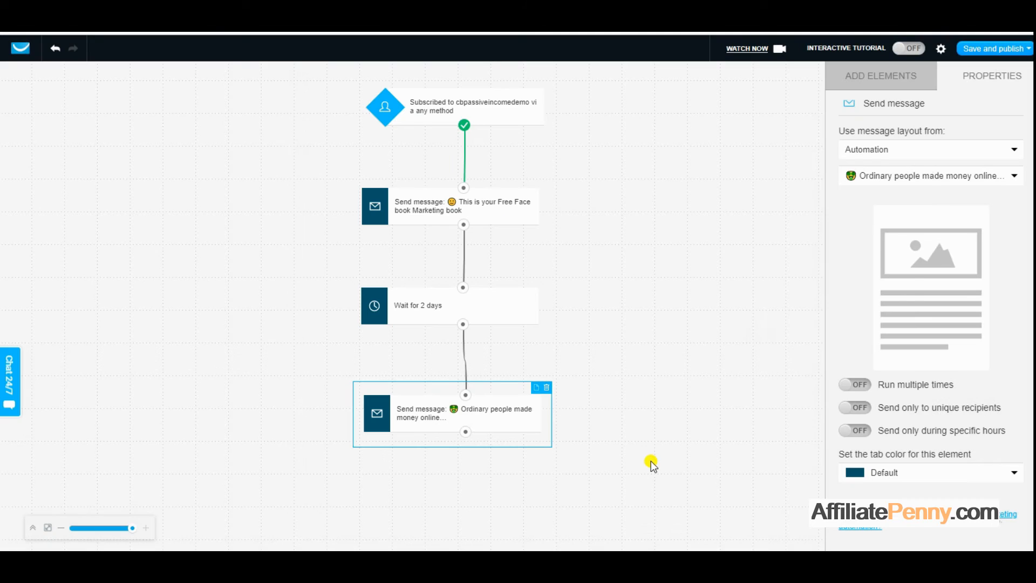
pyautogui.click(780, 300)
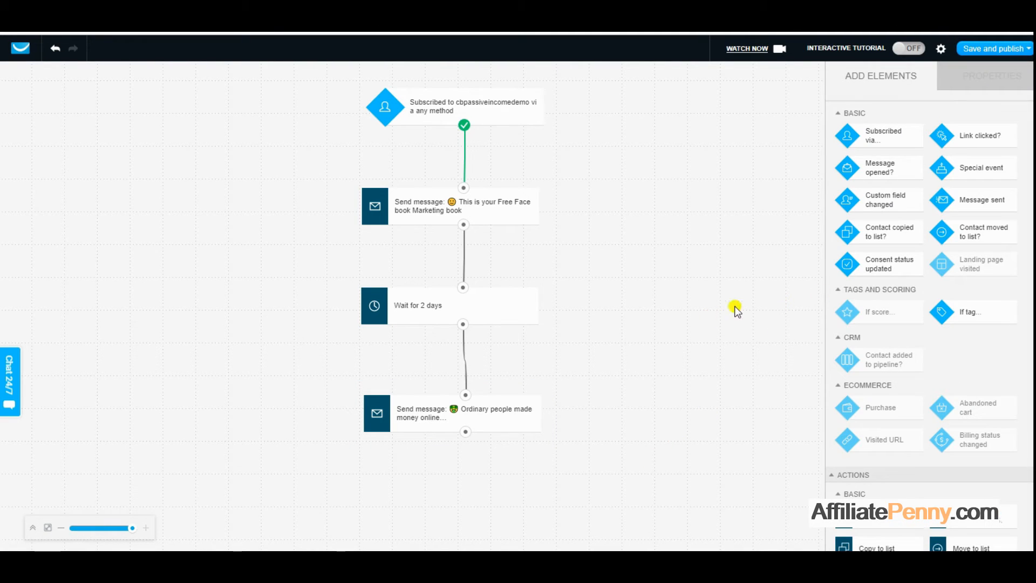
# - Save and publish the finished automation workflow
pyautogui.scroll(-8, 930, 339)
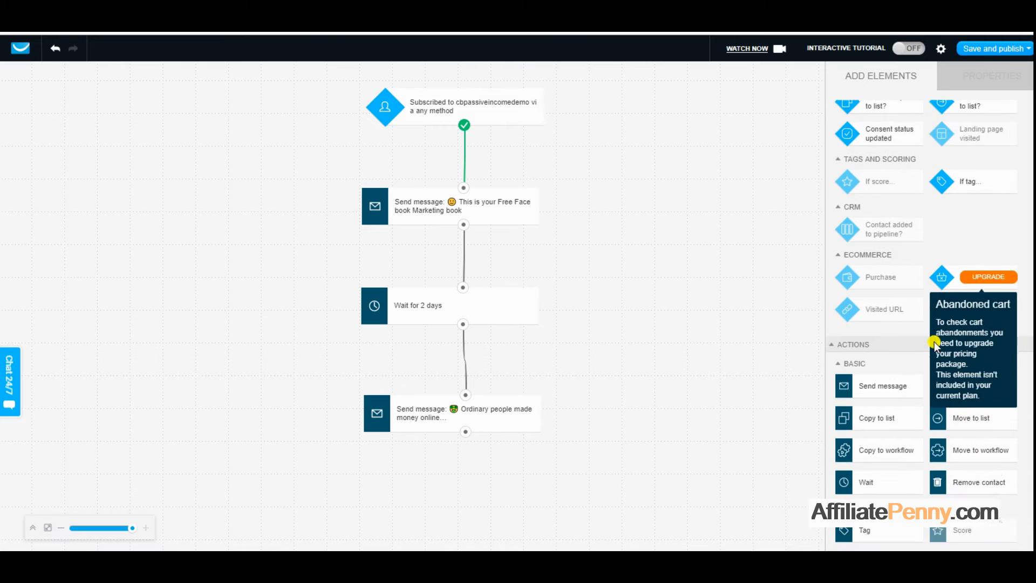
pyautogui.scroll(-1, 934, 341)
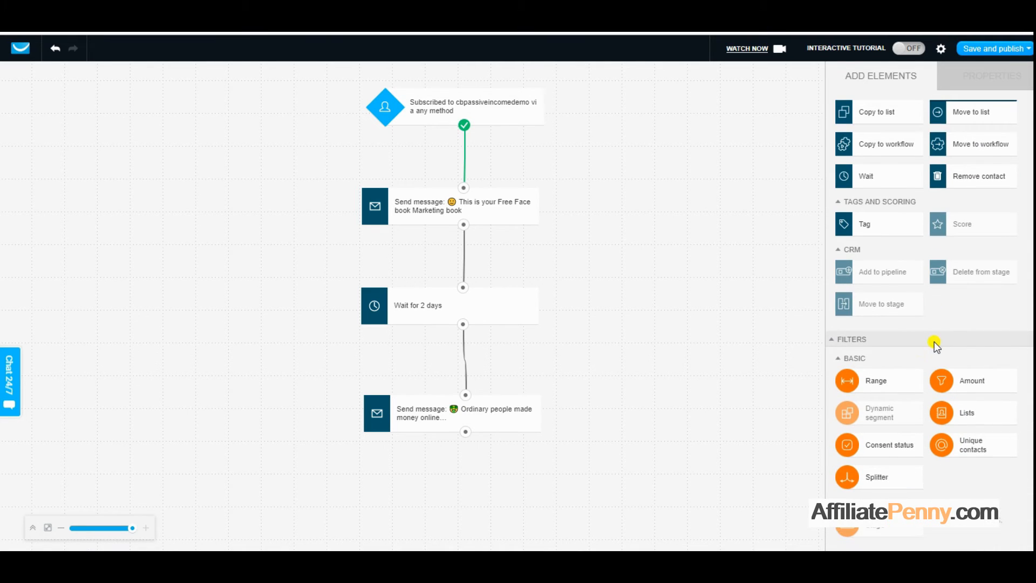
pyautogui.scroll(10, 933, 341)
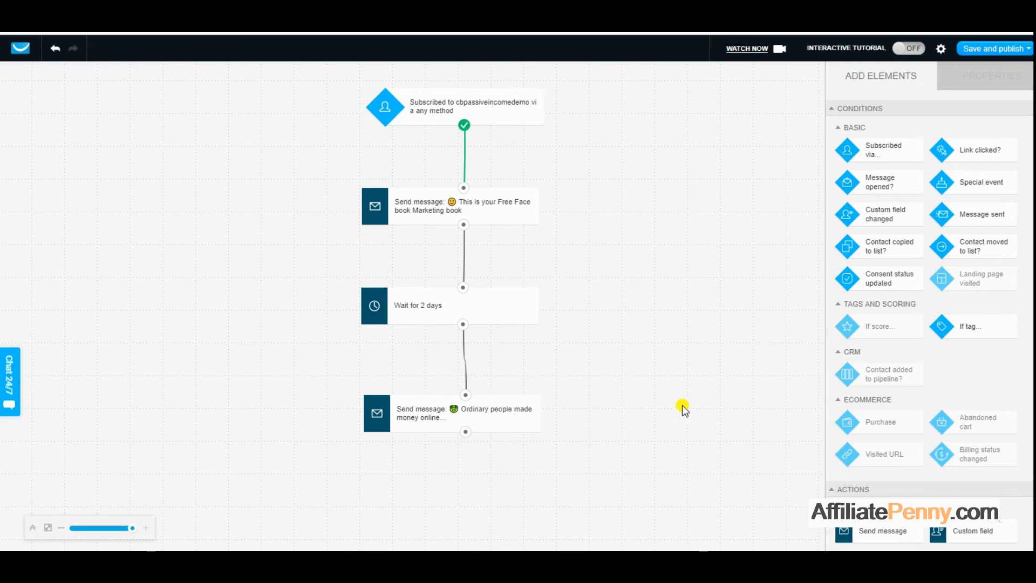
pyautogui.moveTo(993, 50)
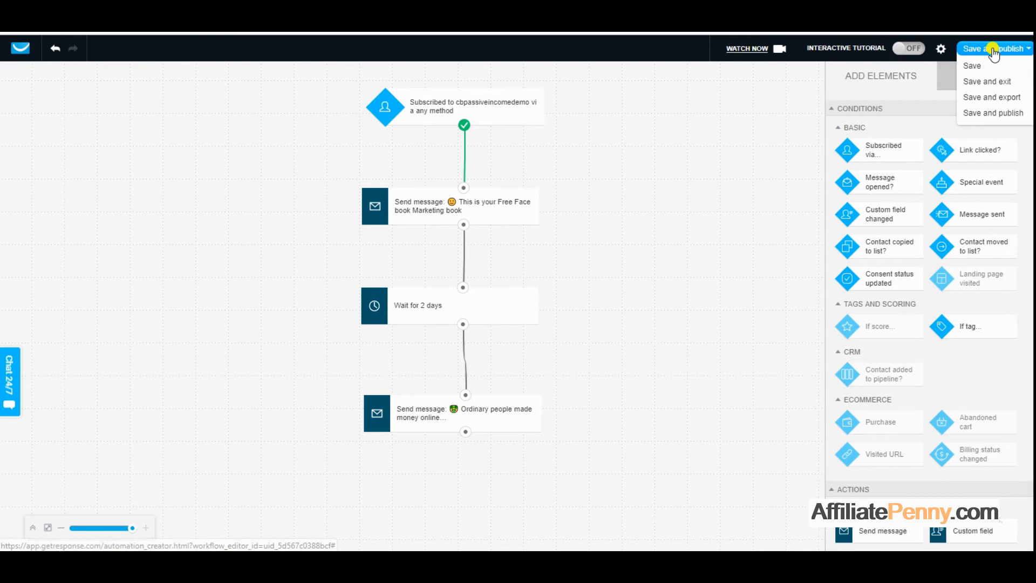
pyautogui.click(994, 114)
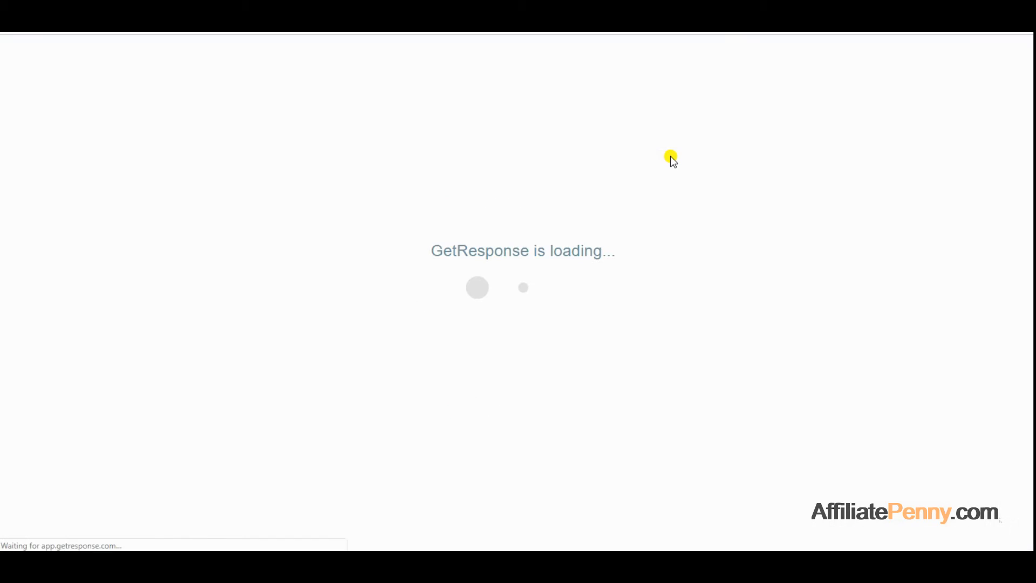